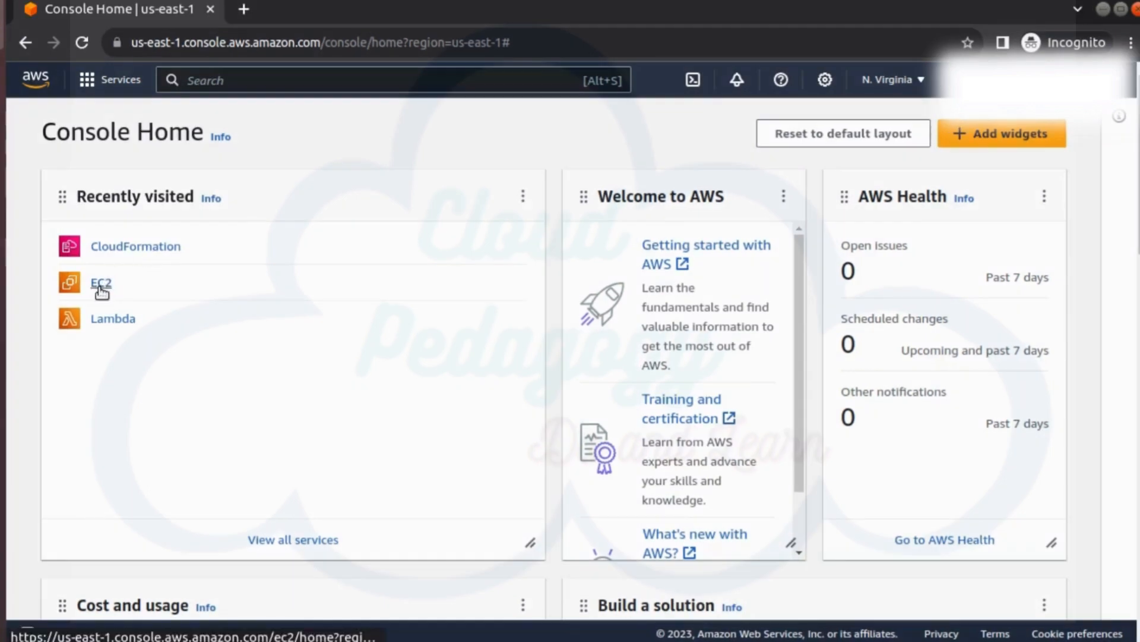
# Step: Start launching a new EC2 instance and name it VM1
pyautogui.click(101, 289)
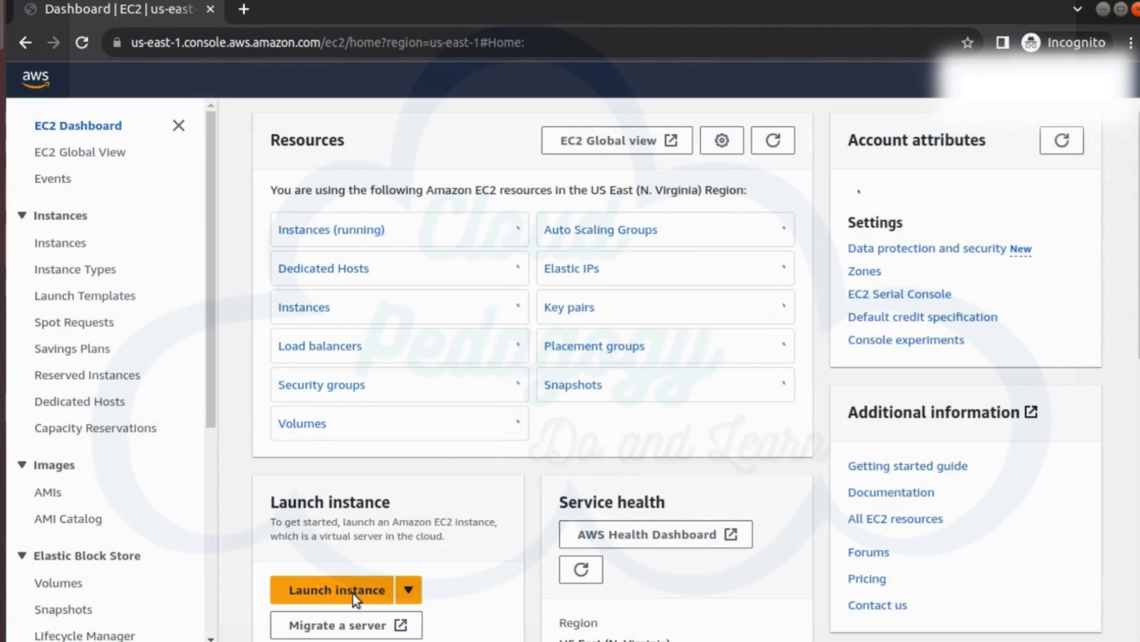
pyautogui.click(353, 594)
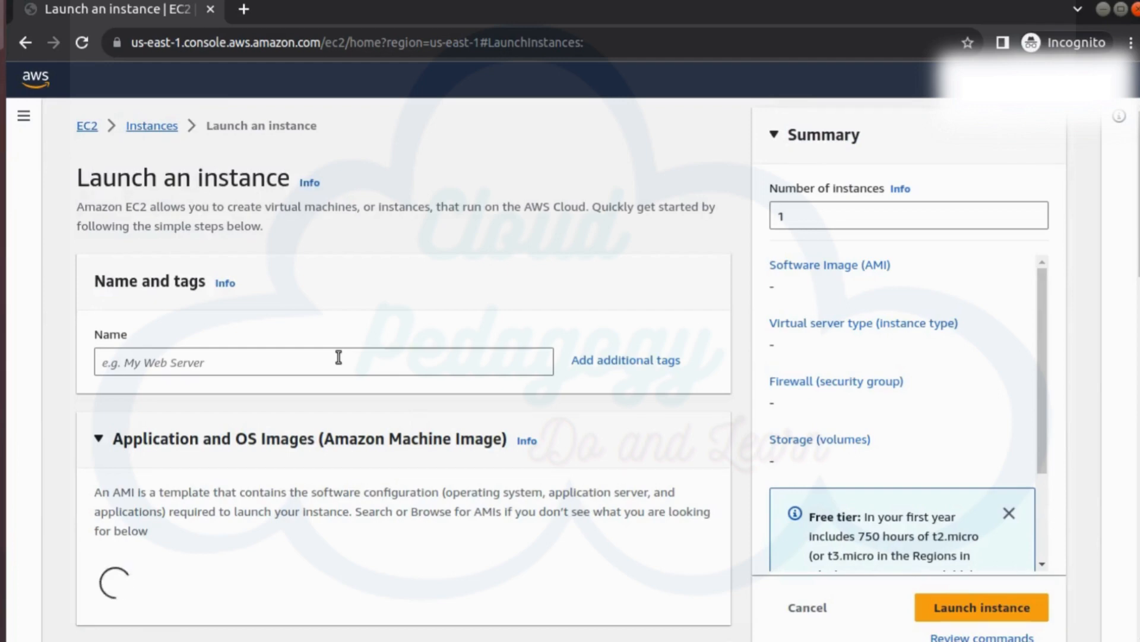
pyautogui.click(339, 357)
pyautogui.write('VM1')
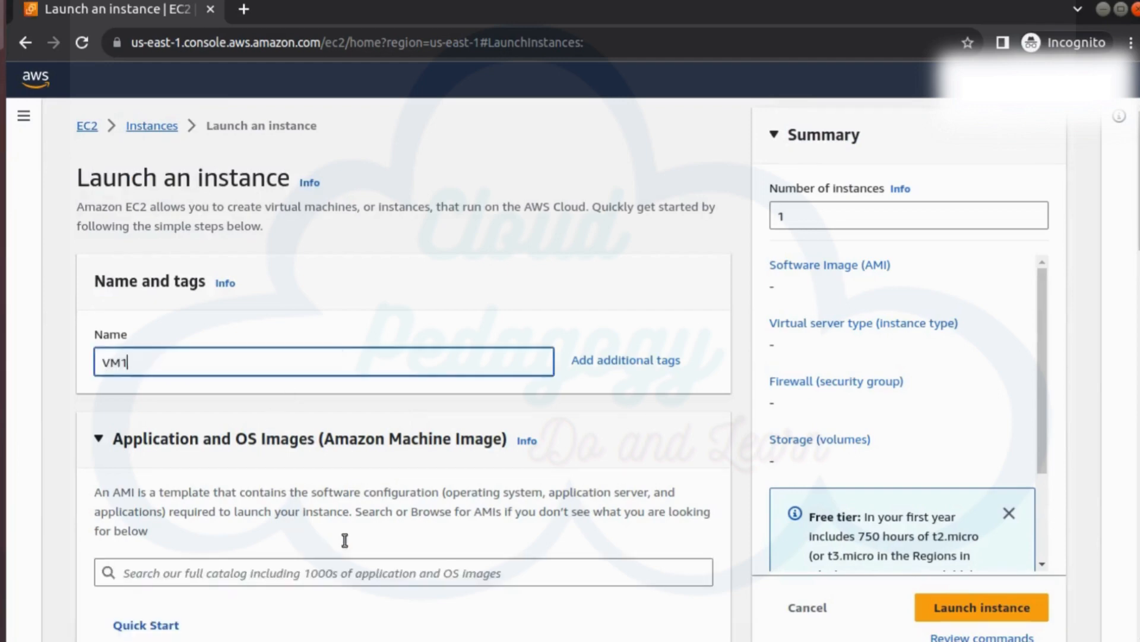
# Step: Create an RSA key pair named vm_key in .pem format for VM1 and save the key file in Downloads
pyautogui.scroll(-3, 346, 542)
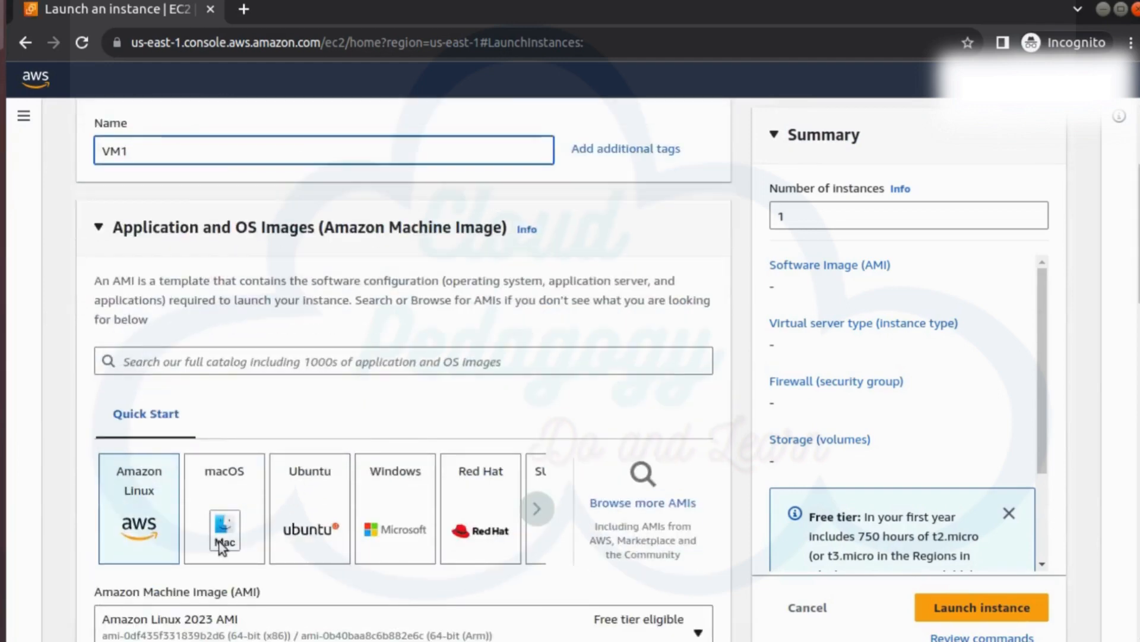
pyautogui.scroll(-3, 393, 544)
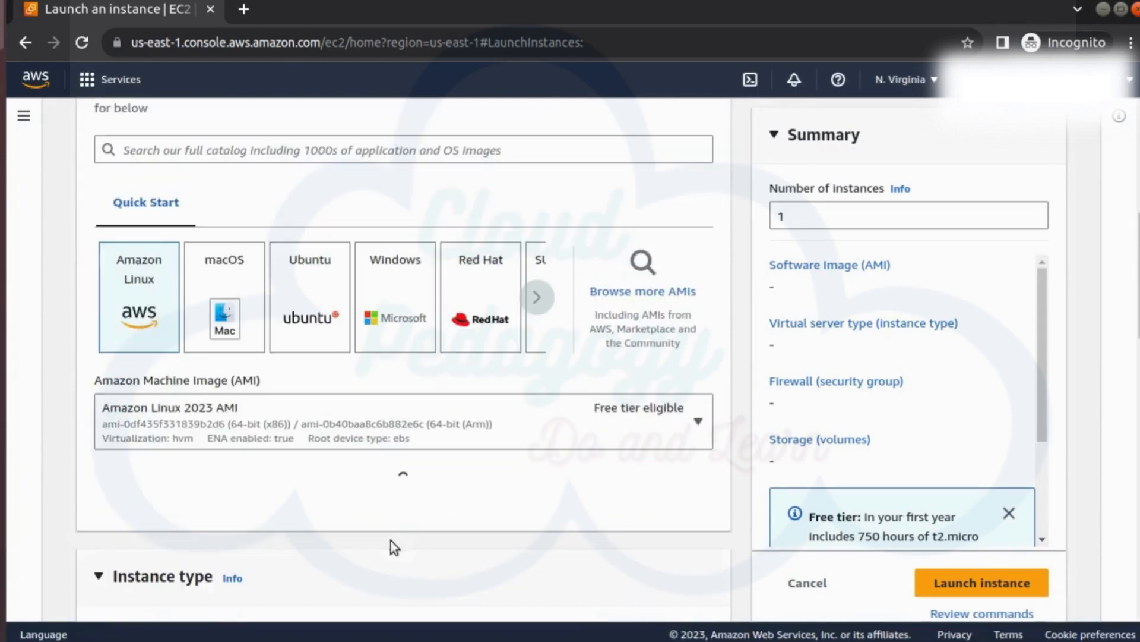
pyautogui.scroll(-5, 391, 541)
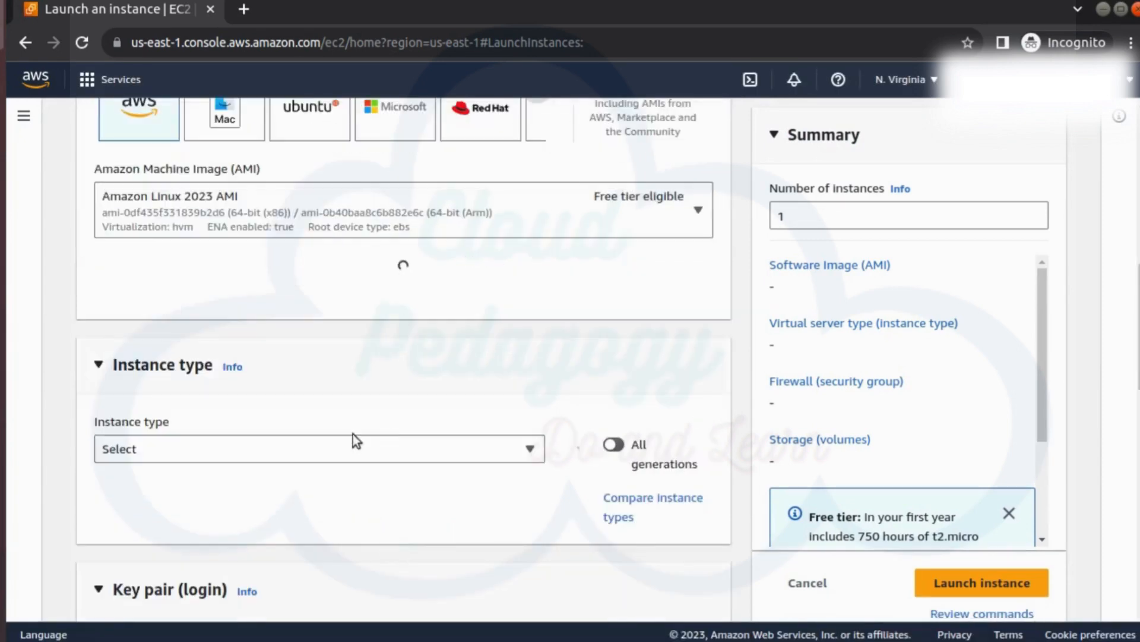
pyautogui.scroll(-2, 383, 426)
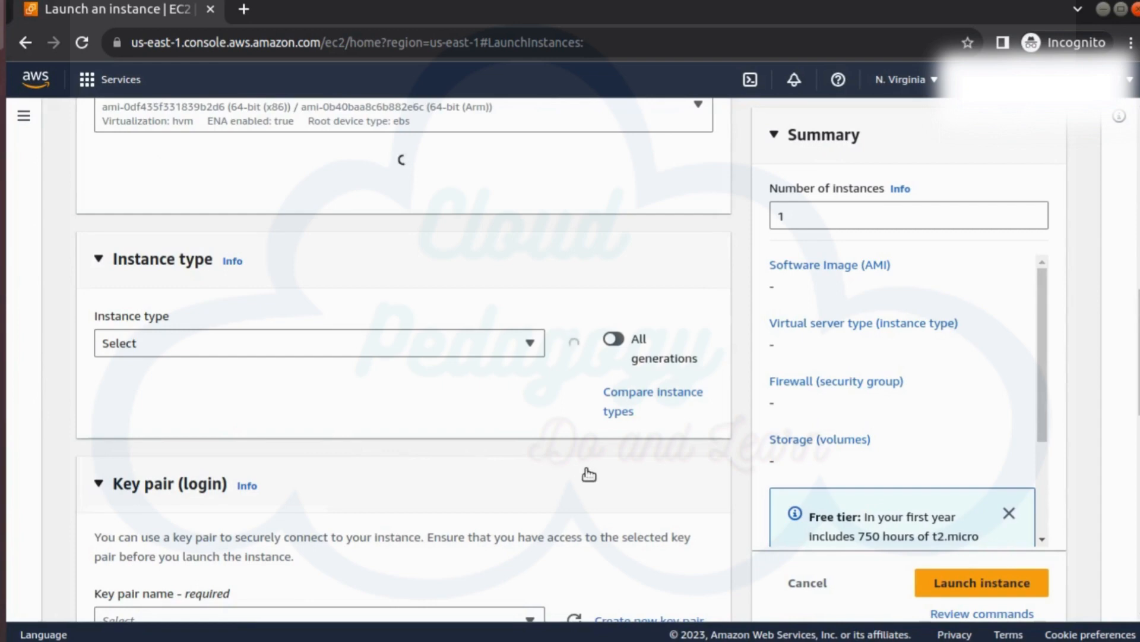
pyautogui.scroll(-3, 588, 474)
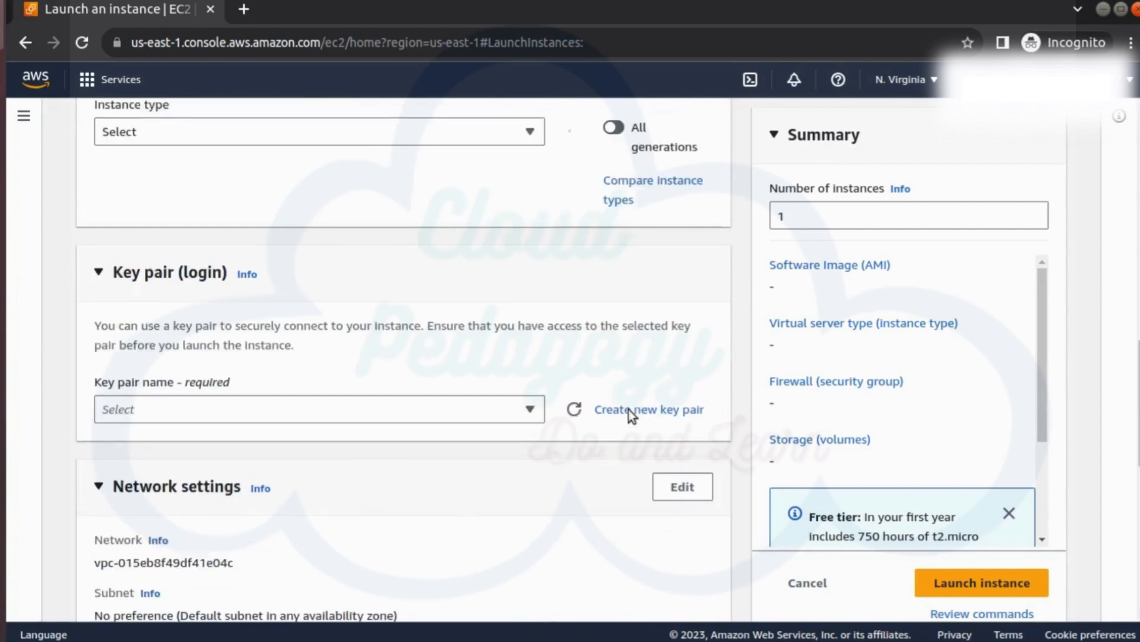
pyautogui.click(644, 410)
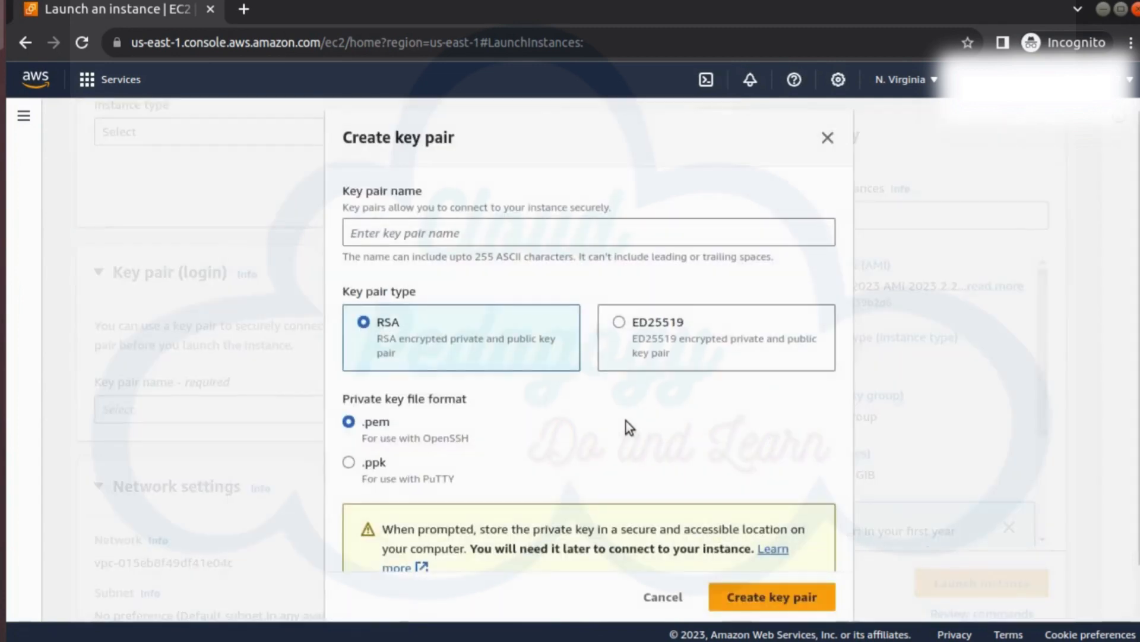
pyautogui.write('vm_key')
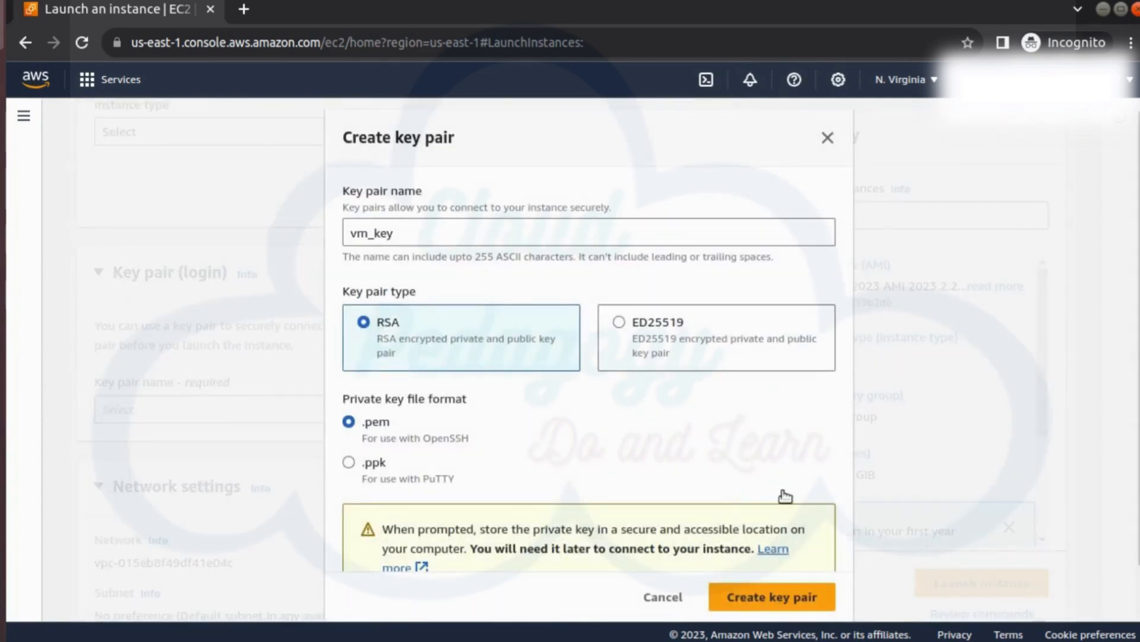
pyautogui.click(783, 596)
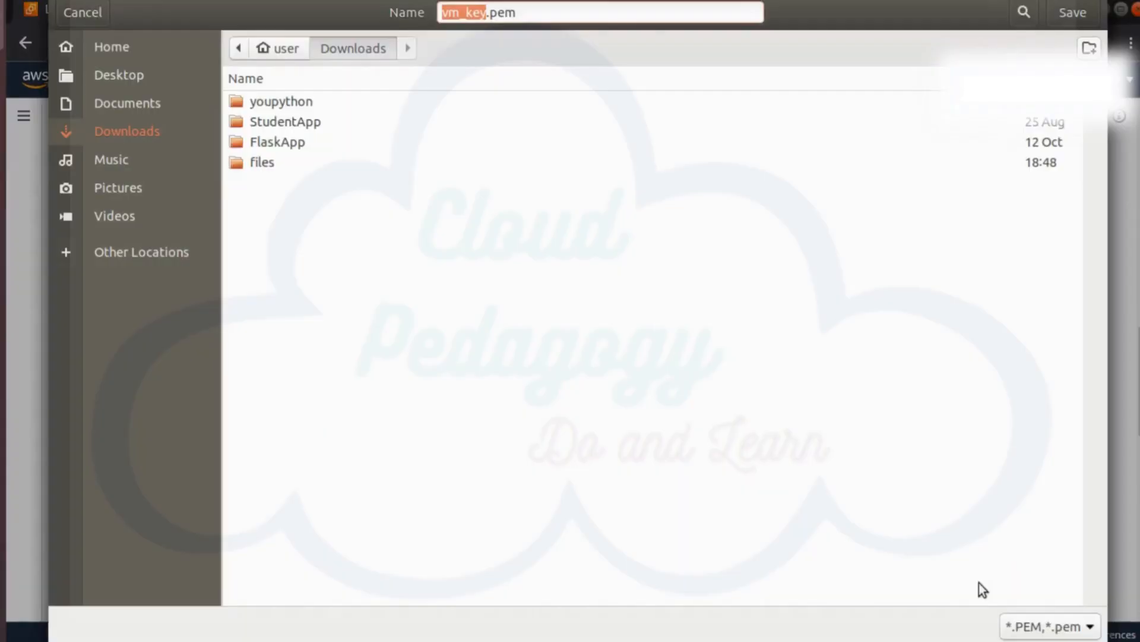
pyautogui.click(1064, 12)
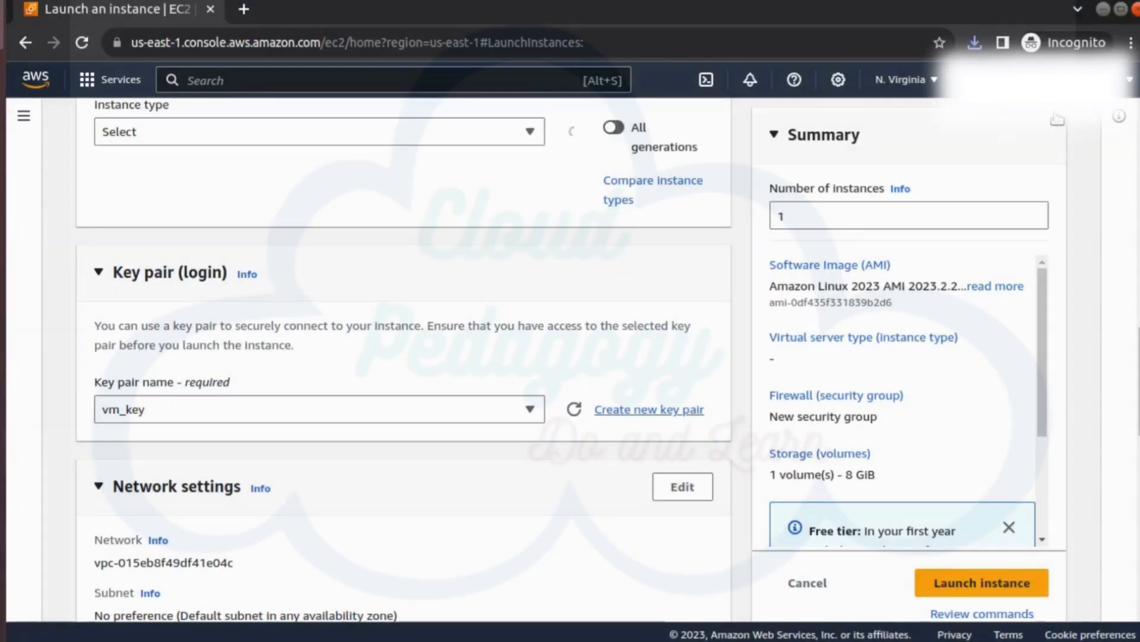
# Step: Launch the VM1 instance and open the list of all instances
pyautogui.click(995, 585)
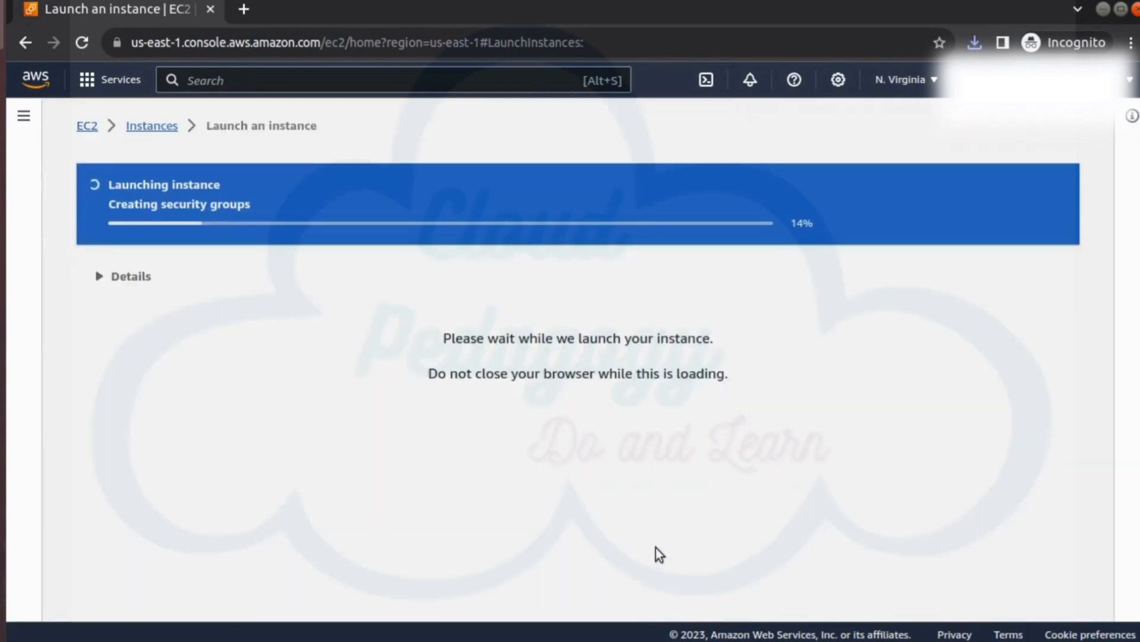
pyautogui.scroll(-5, 861, 386)
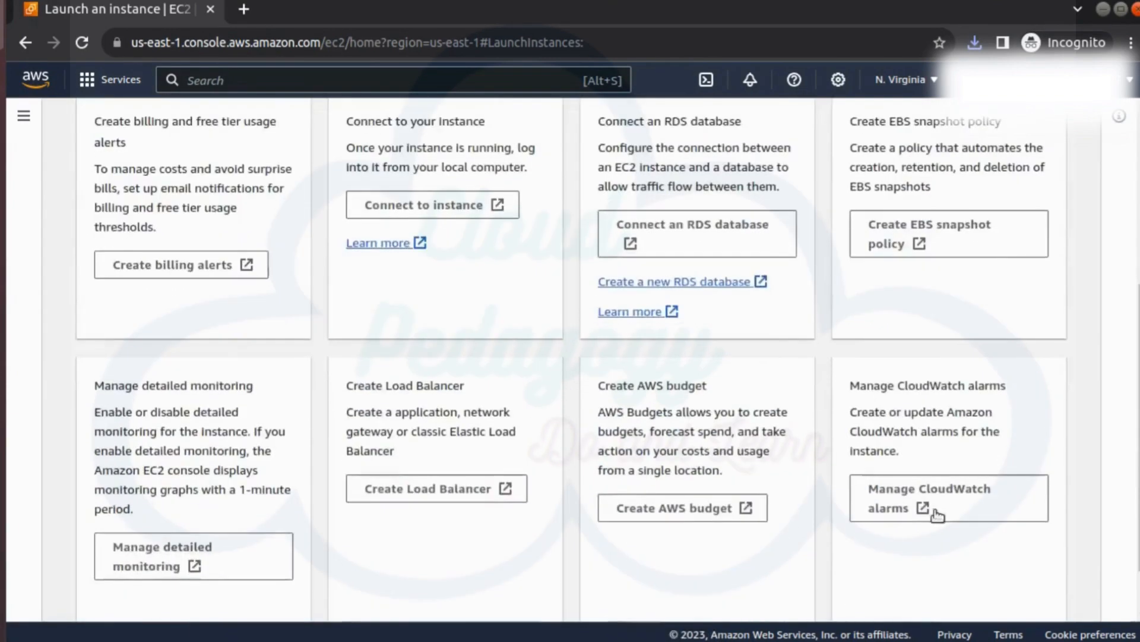
pyautogui.scroll(-1, 944, 535)
pyautogui.click(956, 588)
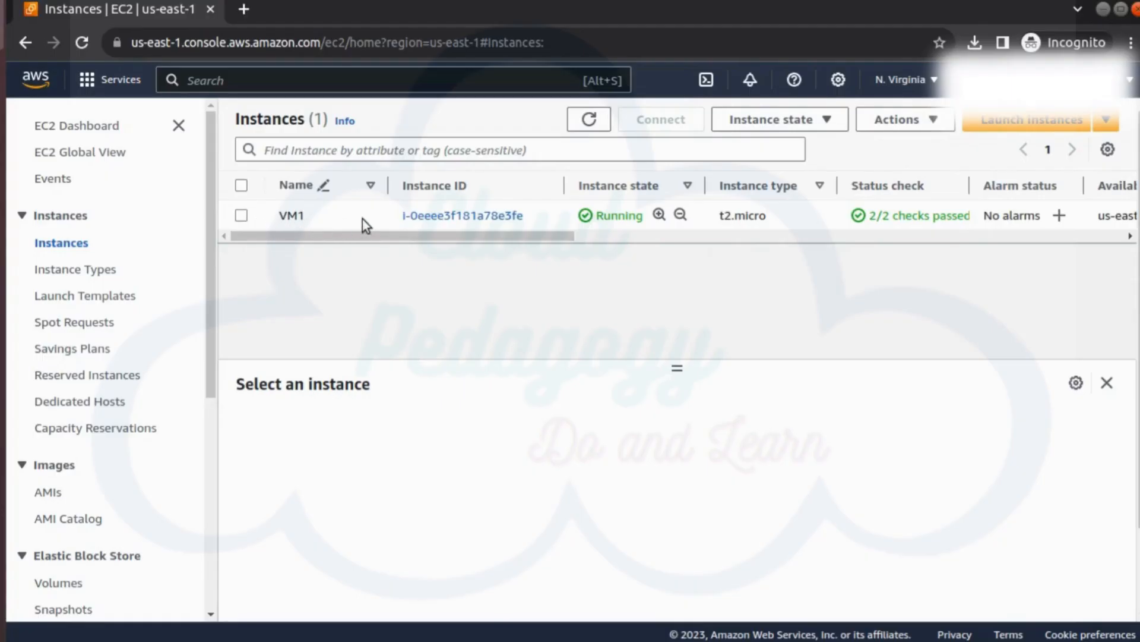
# Step: Start launching another instance like VM1 and name the new one VM2
pyautogui.click(364, 219)
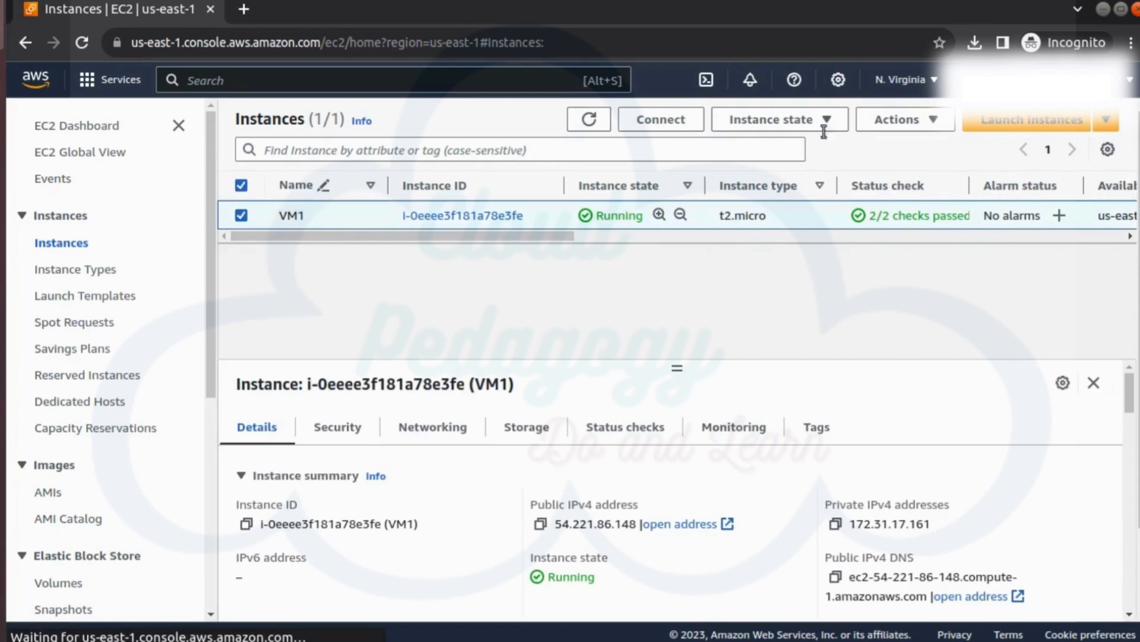
pyautogui.click(897, 119)
pyautogui.moveTo(925, 314)
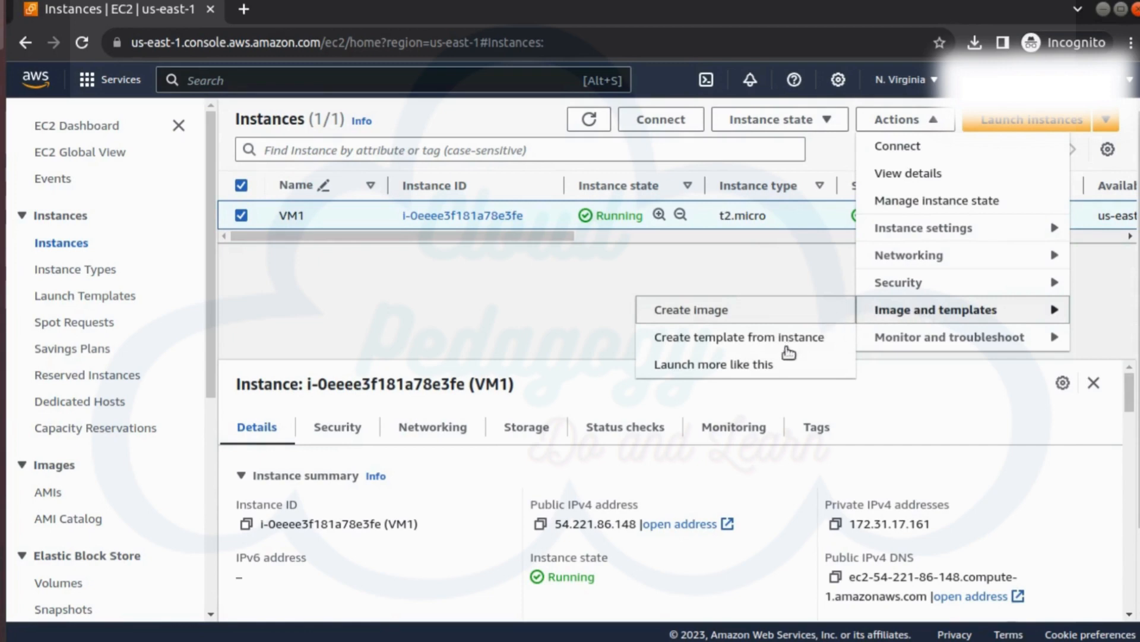
pyautogui.click(775, 366)
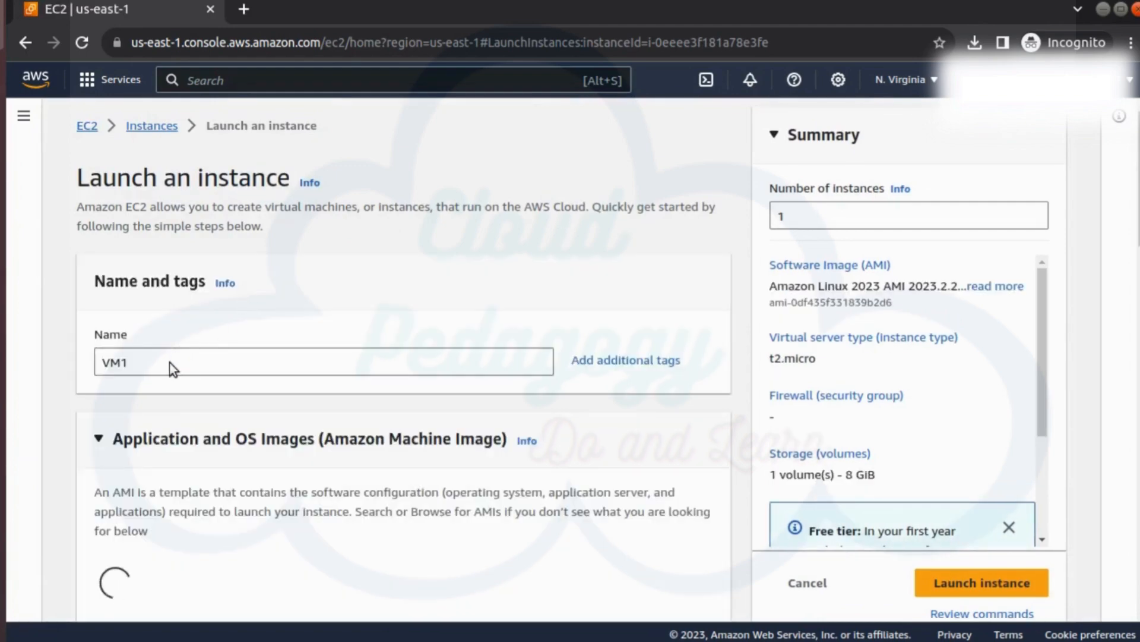
pyautogui.click(212, 362)
pyautogui.press('BackSpace')
pyautogui.write('2')
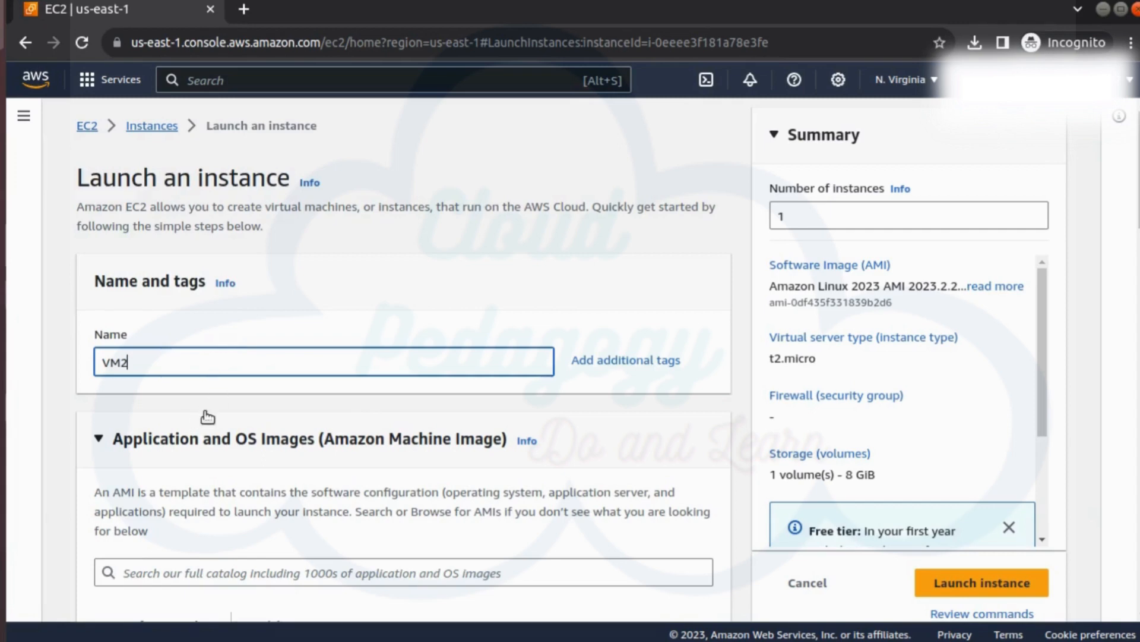
# Step: Select an existing login key pair for VM2 and launch the instance
pyautogui.scroll(-2, 207, 416)
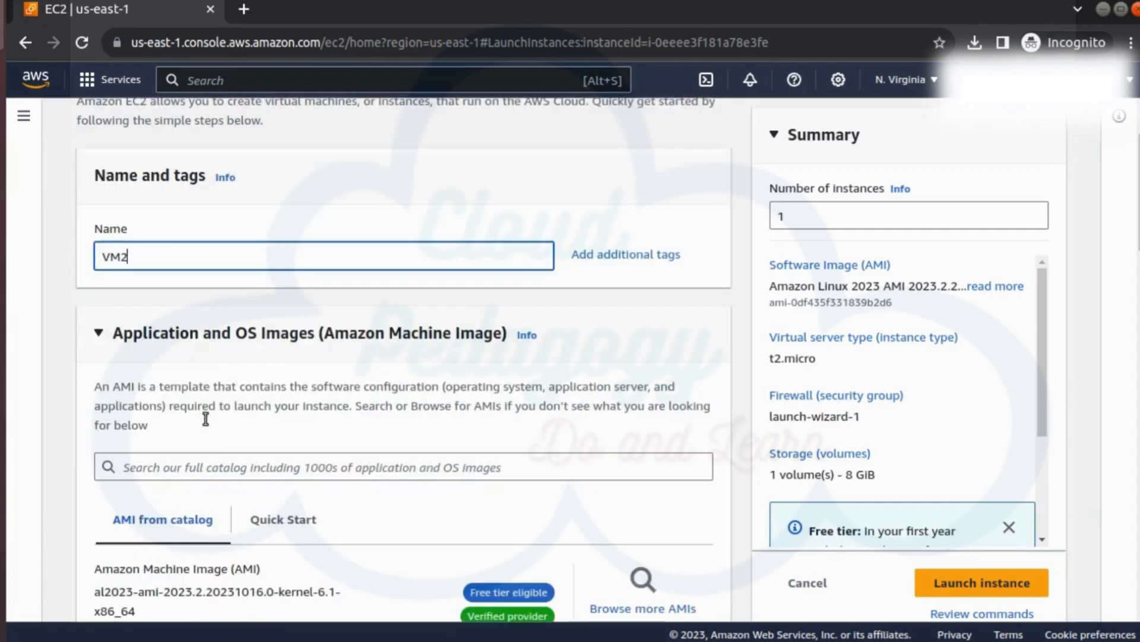
pyautogui.scroll(-3, 206, 419)
pyautogui.scroll(-5, 205, 419)
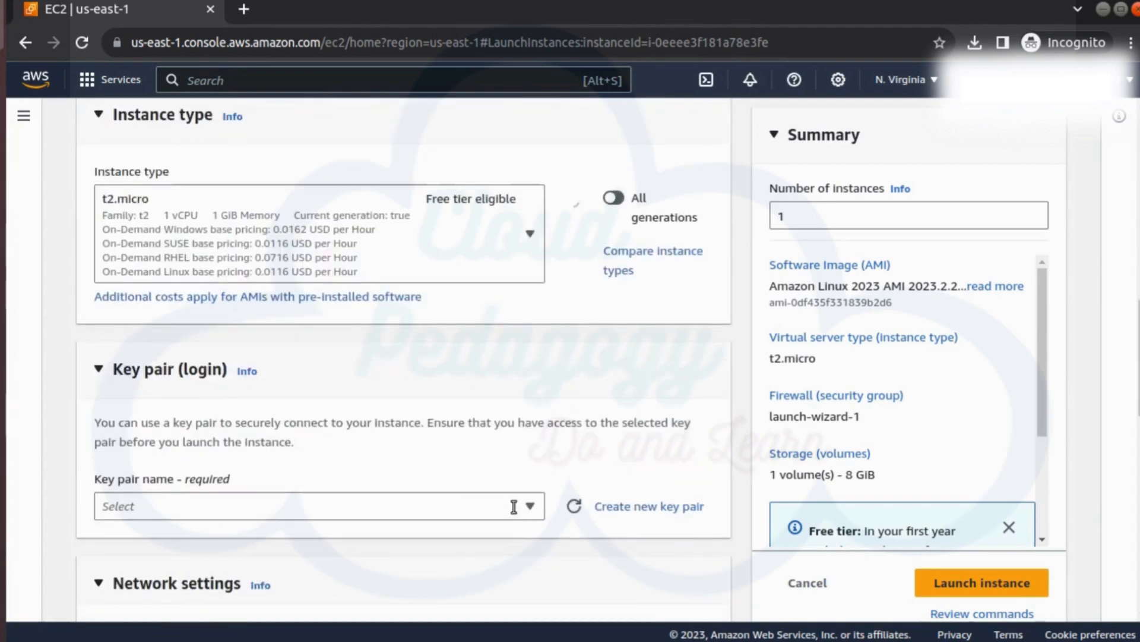
pyautogui.scroll(-5, 514, 506)
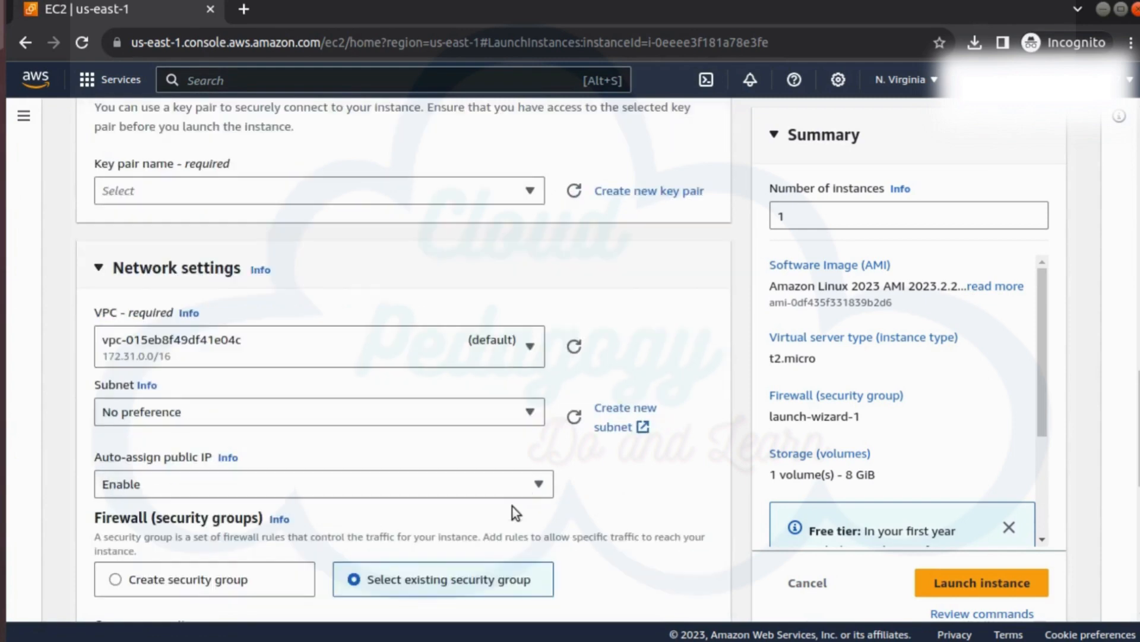
pyautogui.click(526, 192)
pyautogui.click(534, 280)
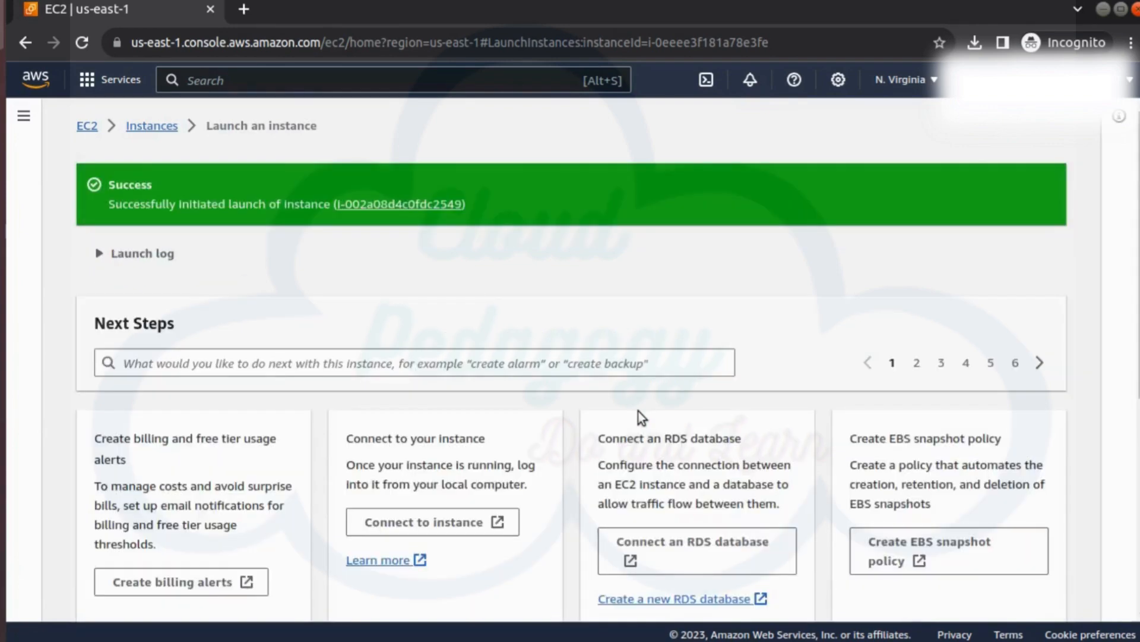
# Step: Open the list of all instances and refresh it to check the status of VM2
pyautogui.scroll(-1, 943, 383)
pyautogui.scroll(-5, 943, 383)
pyautogui.click(964, 590)
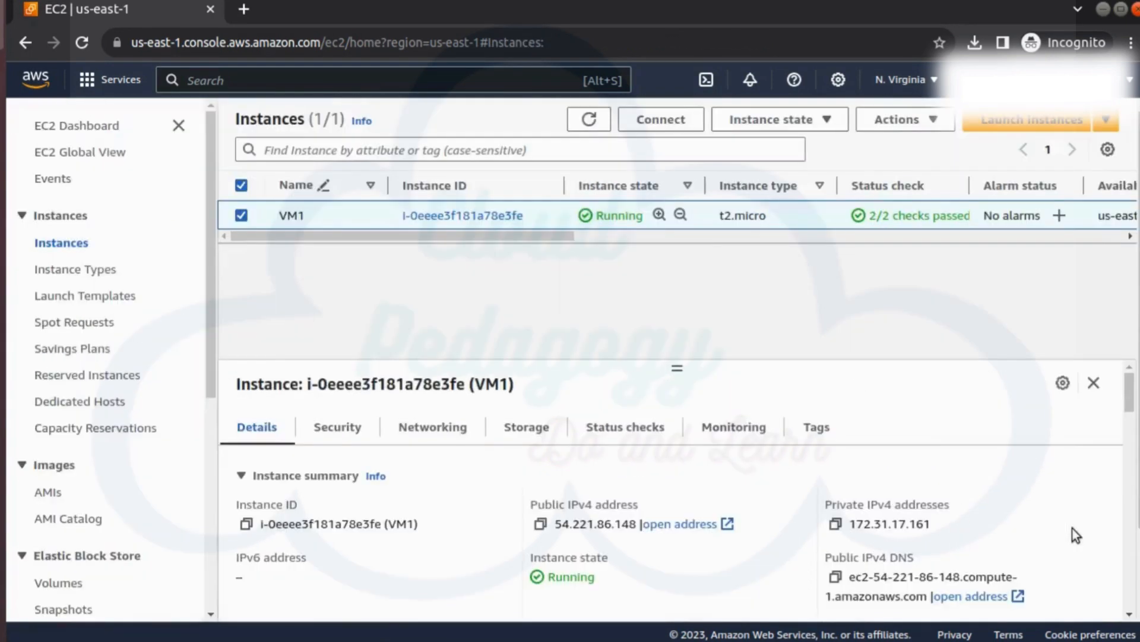
pyautogui.click(589, 120)
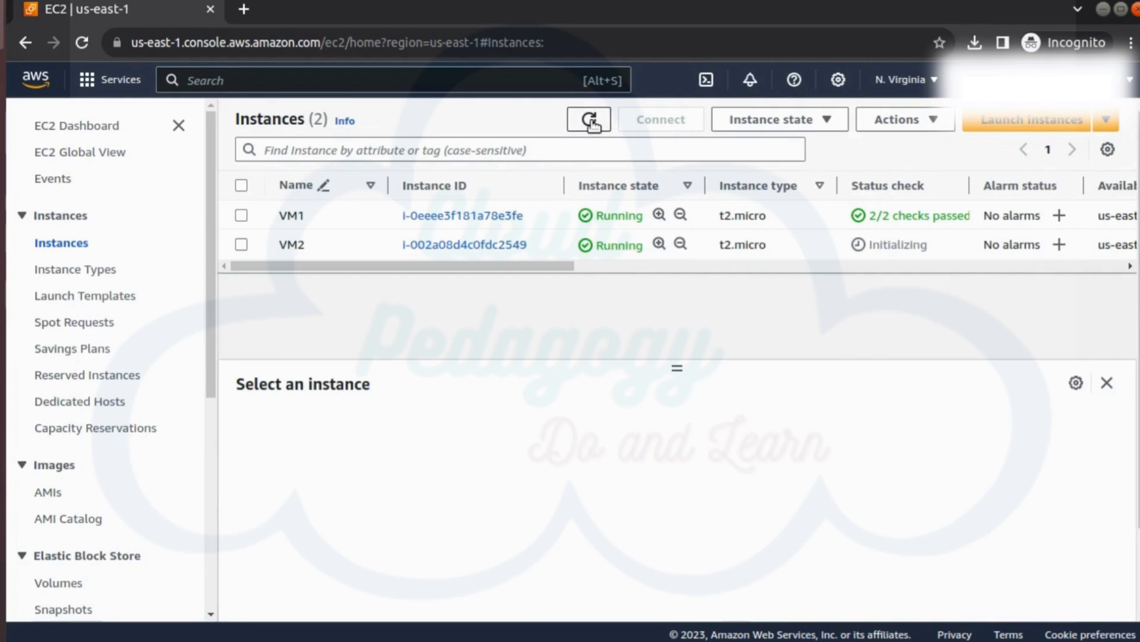
pyautogui.click(591, 121)
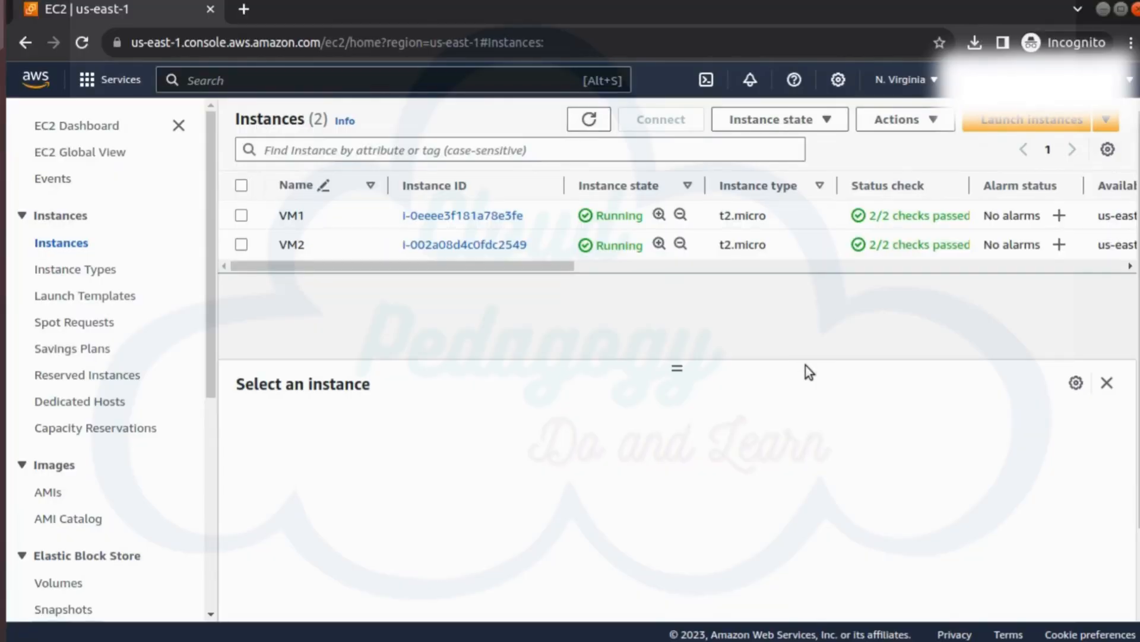
# Step: Start a new EC2 launch template named VM_template with the version description 1.0
pyautogui.click(57, 299)
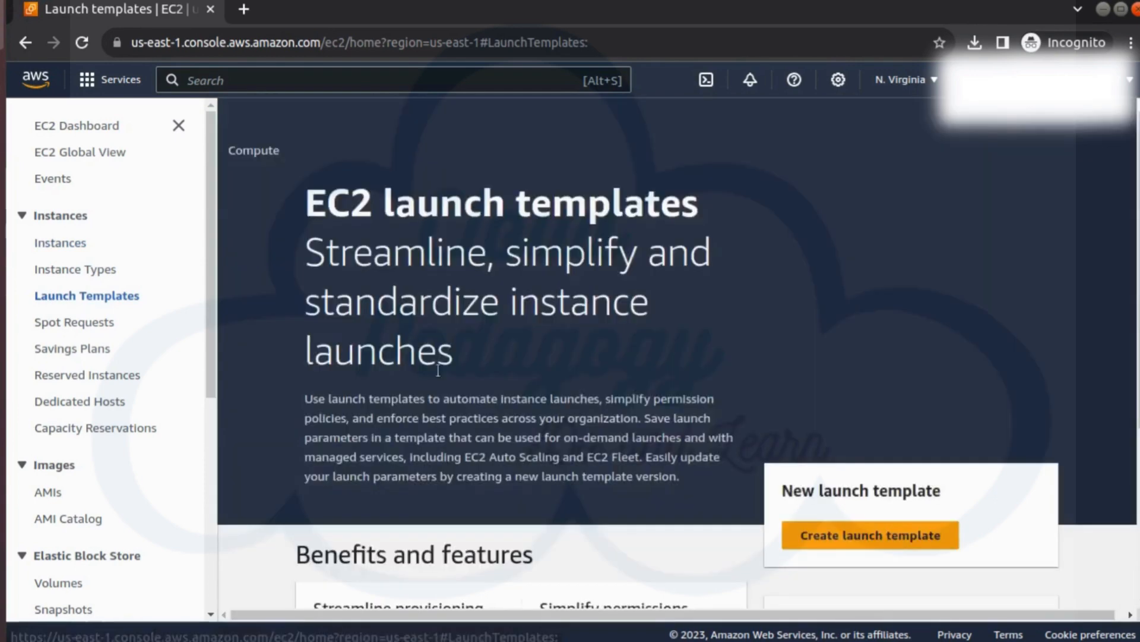
pyautogui.click(838, 531)
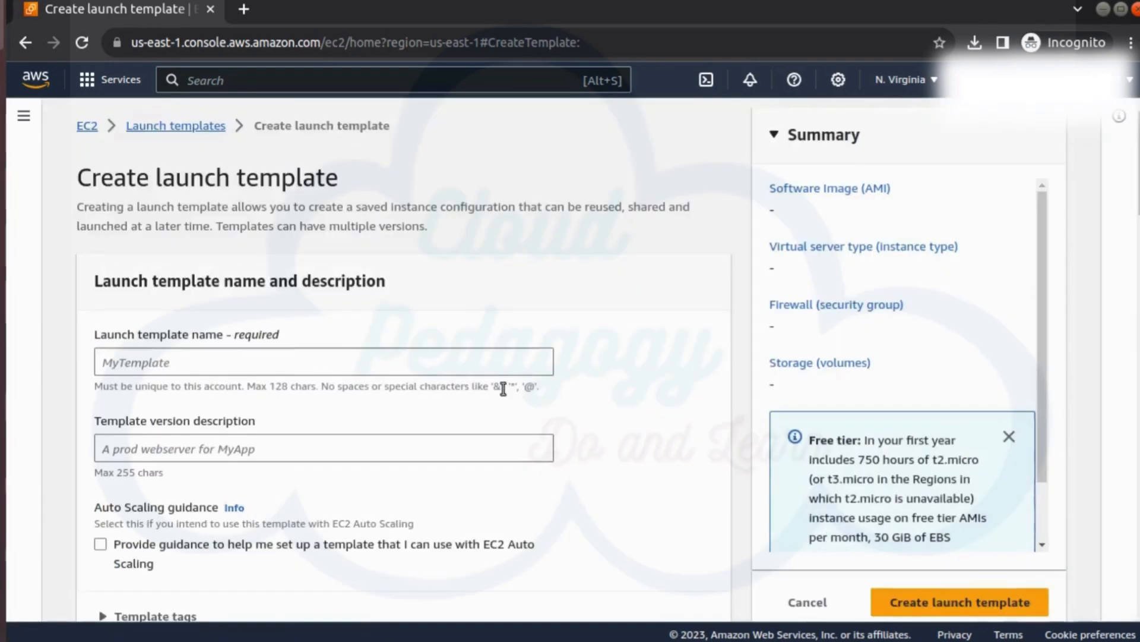
pyautogui.click(396, 359)
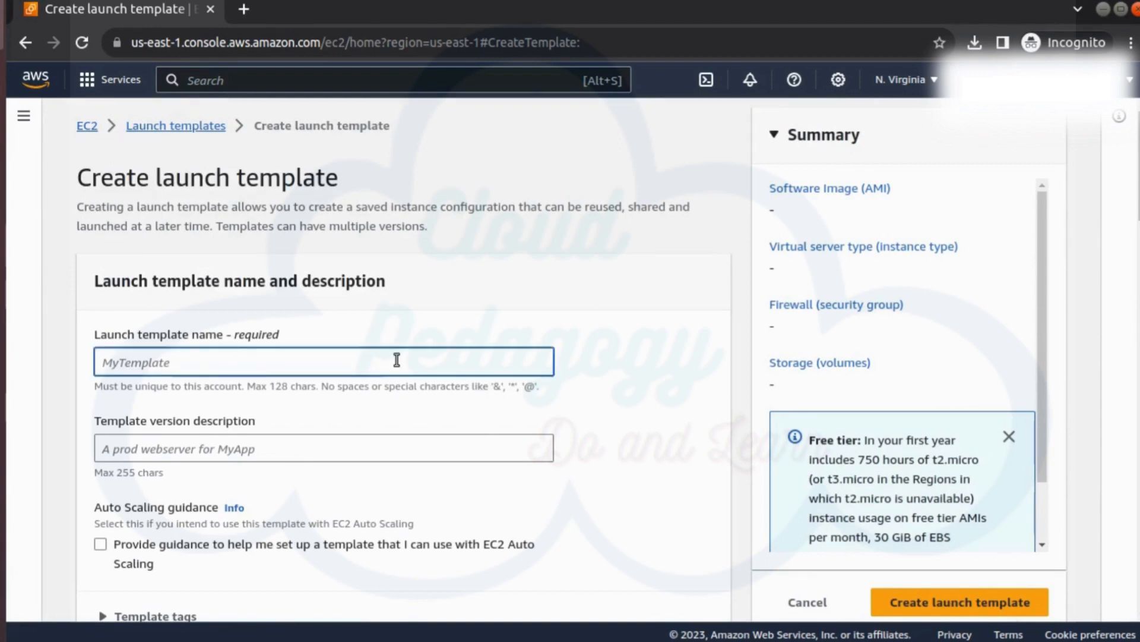
pyautogui.write('VM_template')
pyautogui.click(280, 440)
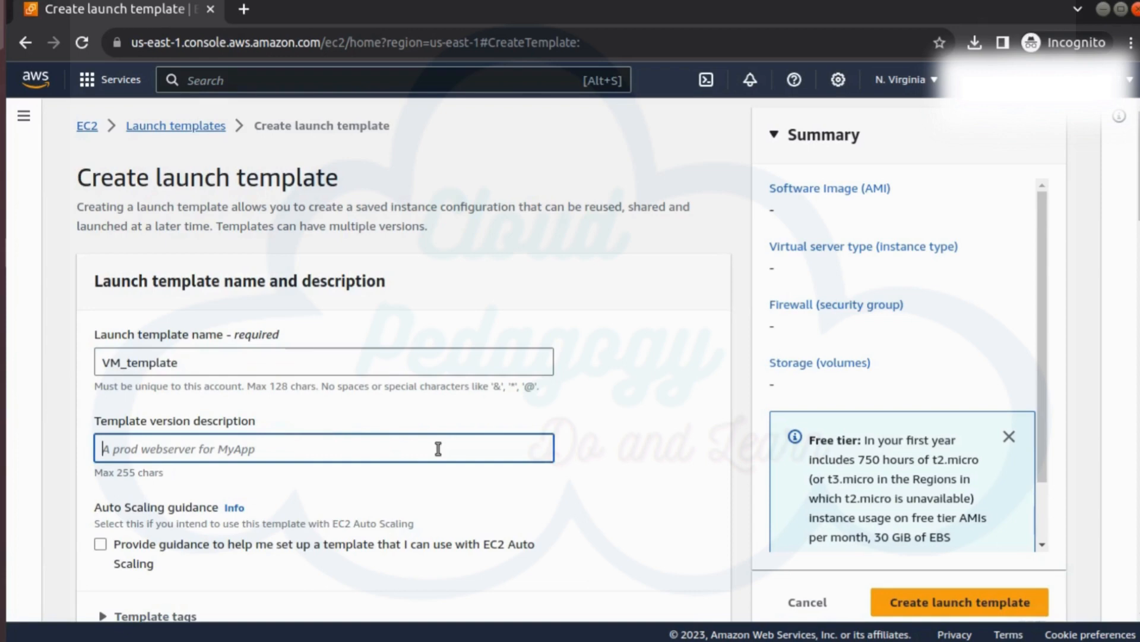
pyautogui.write('1.0')
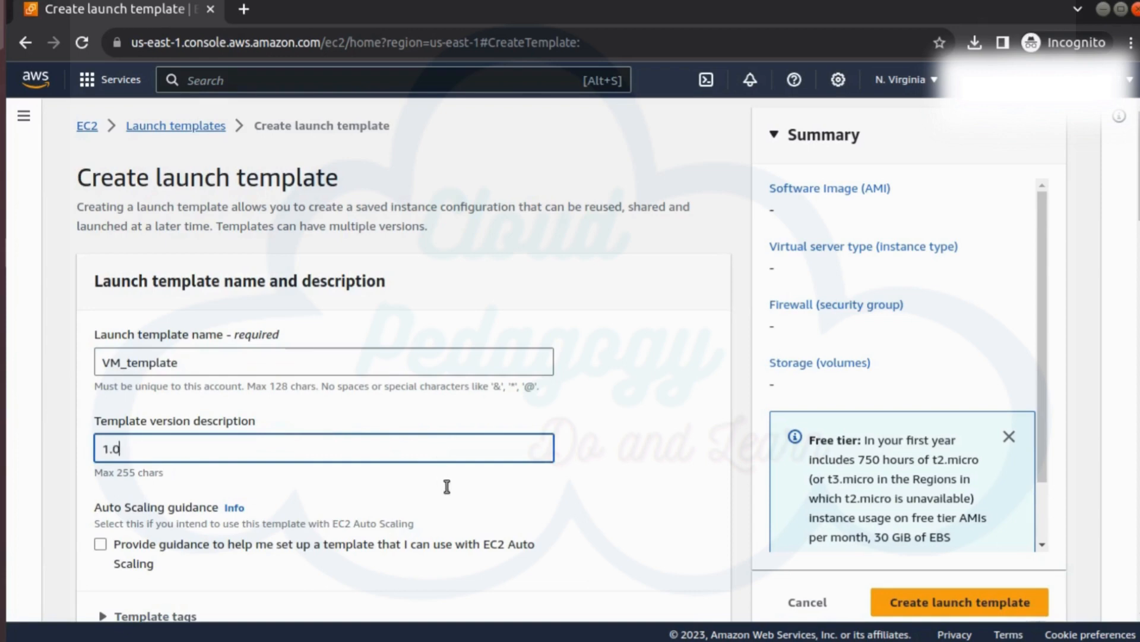
# Step: Include a machine image in the launch template, choosing Amazon Linux 2023 AMI from the AMI catalog
pyautogui.scroll(-5, 445, 489)
pyautogui.scroll(-2, 437, 514)
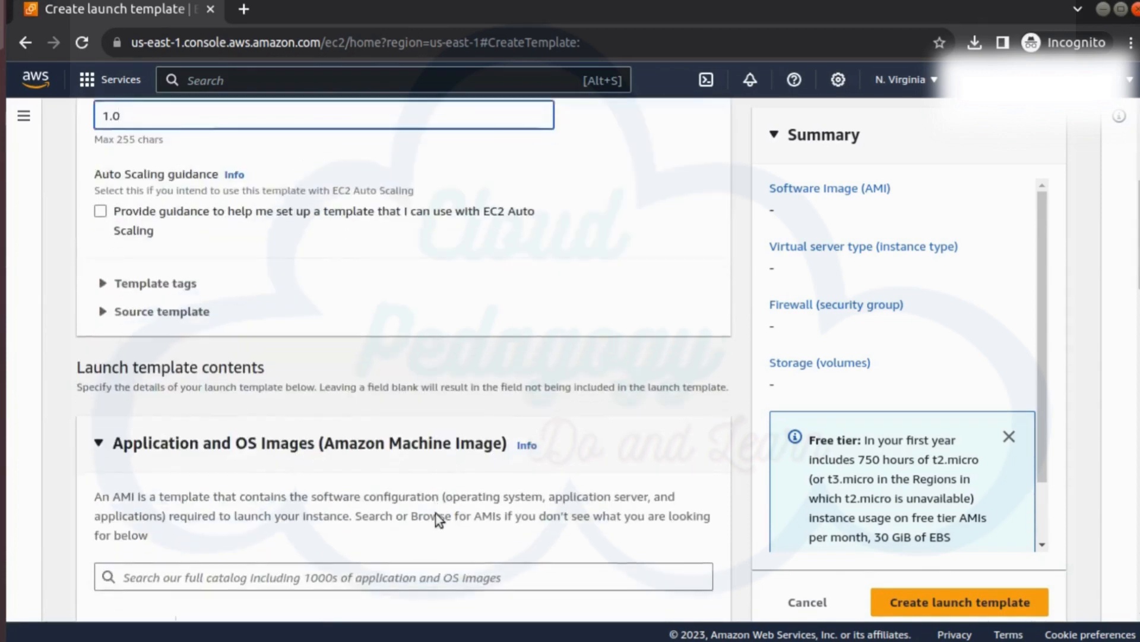
pyautogui.scroll(-3, 439, 520)
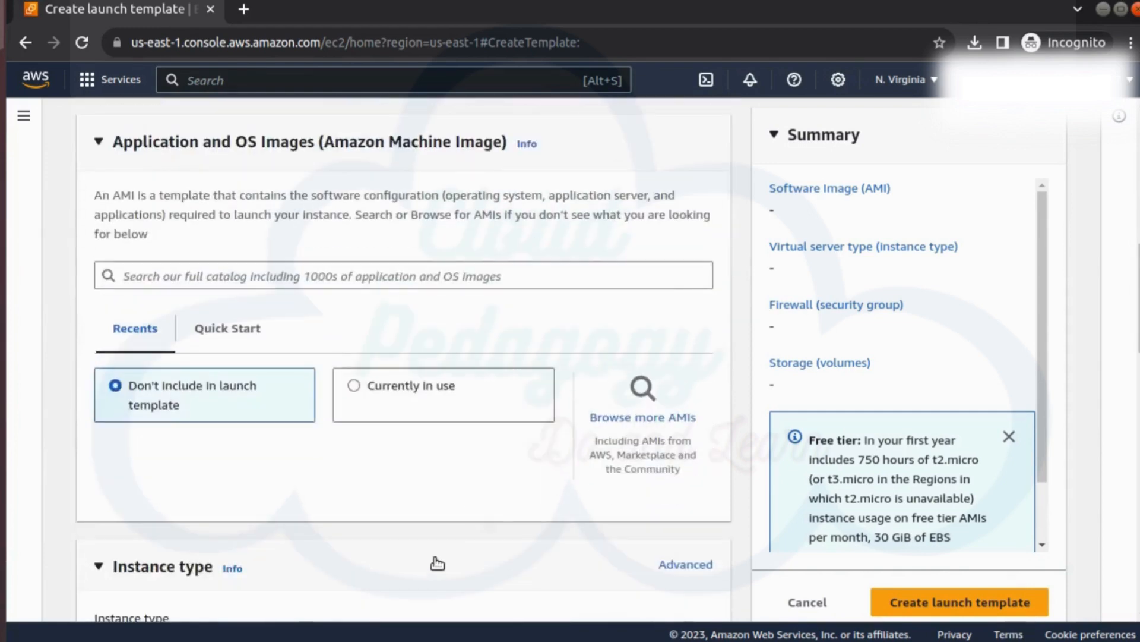
pyautogui.click(439, 398)
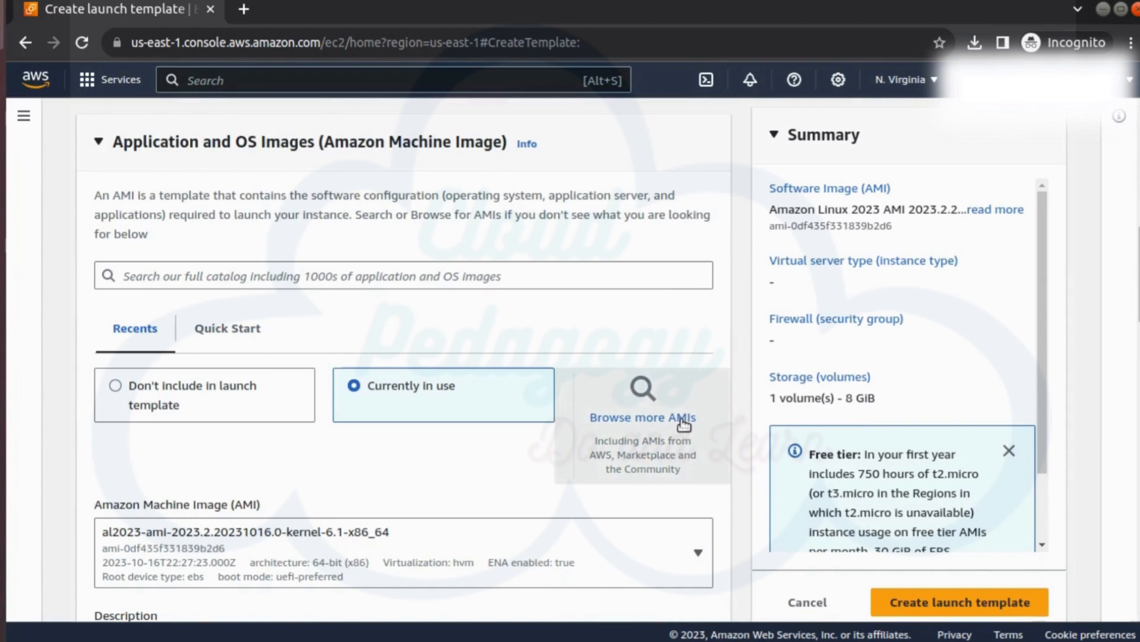
pyautogui.click(684, 422)
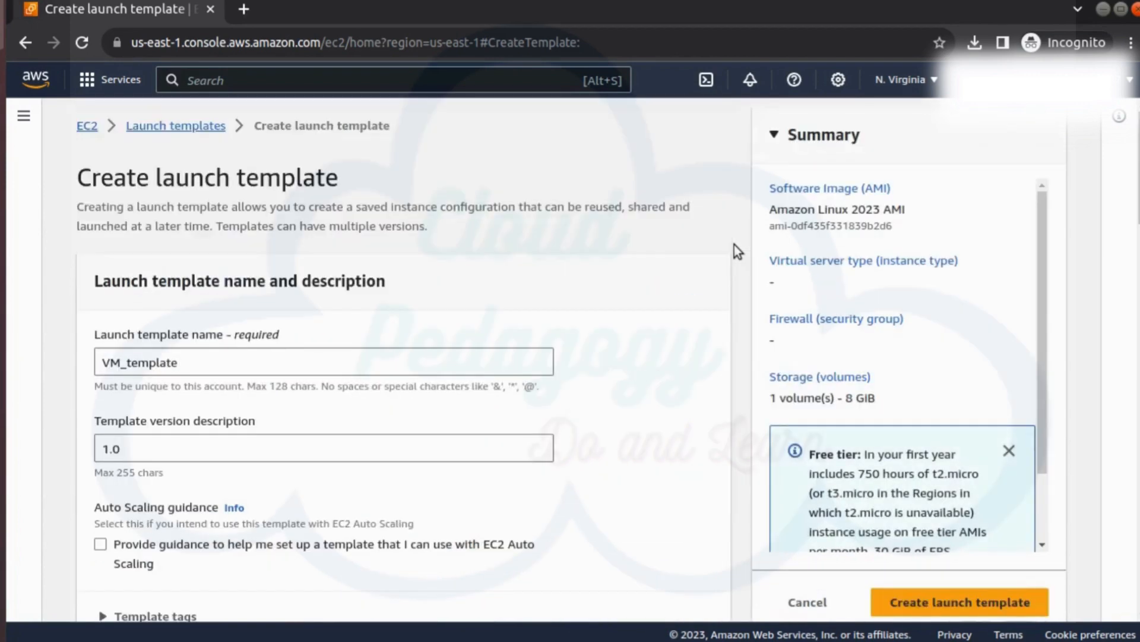
# Step: Include the vm_key key pair and the t2.micro instance type in the launch template
pyautogui.scroll(-10, 184, 319)
pyautogui.scroll(-5, 351, 476)
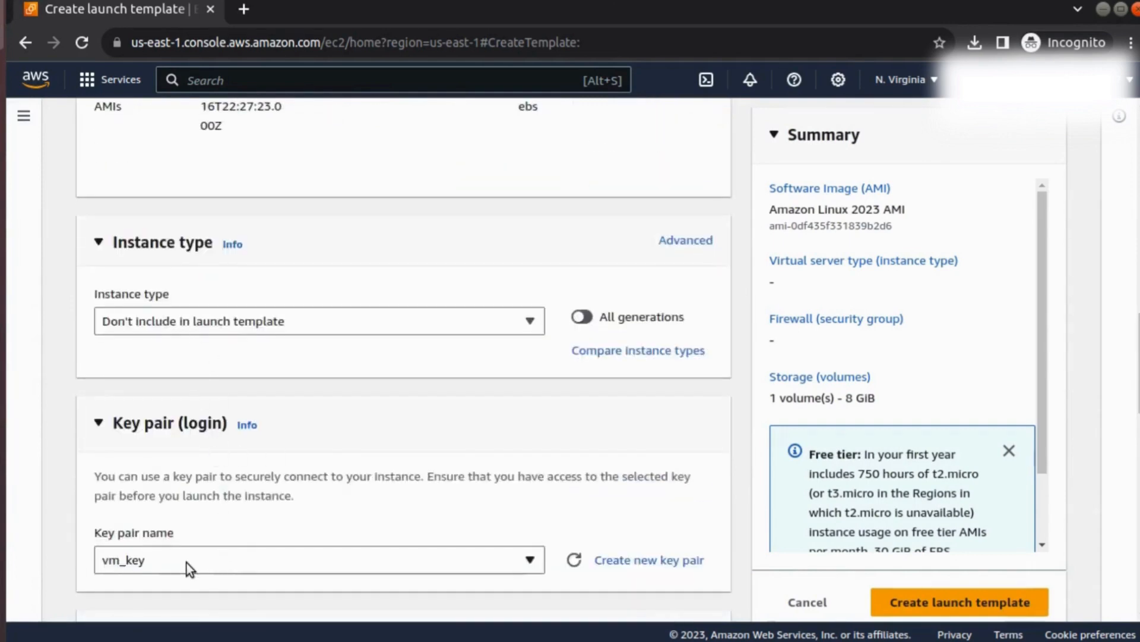
pyautogui.scroll(2, 445, 336)
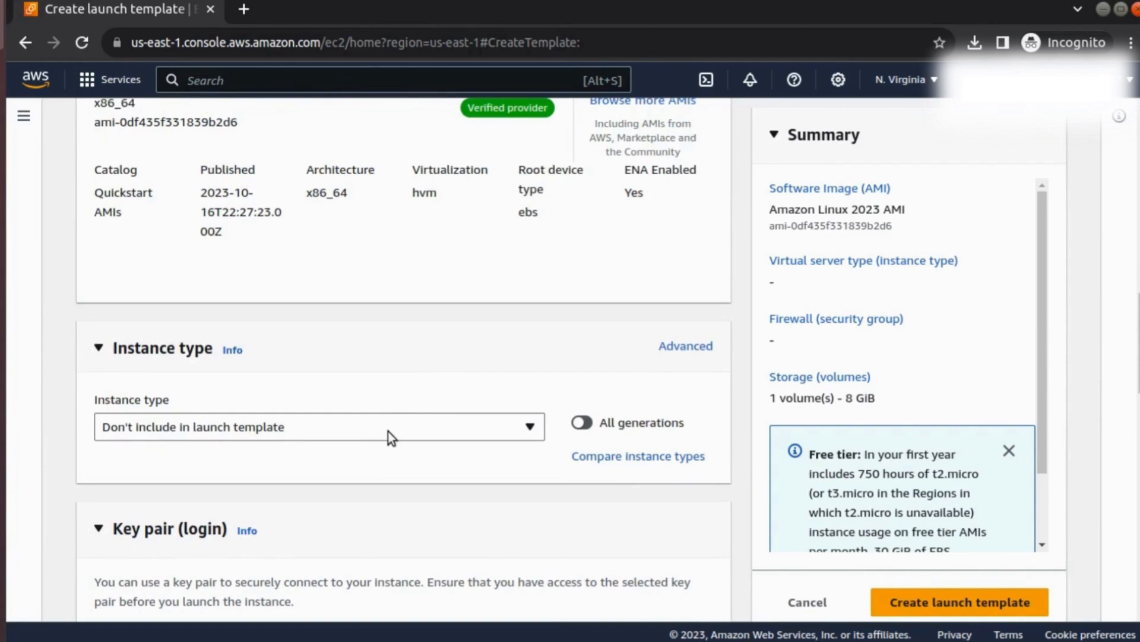
pyautogui.click(444, 422)
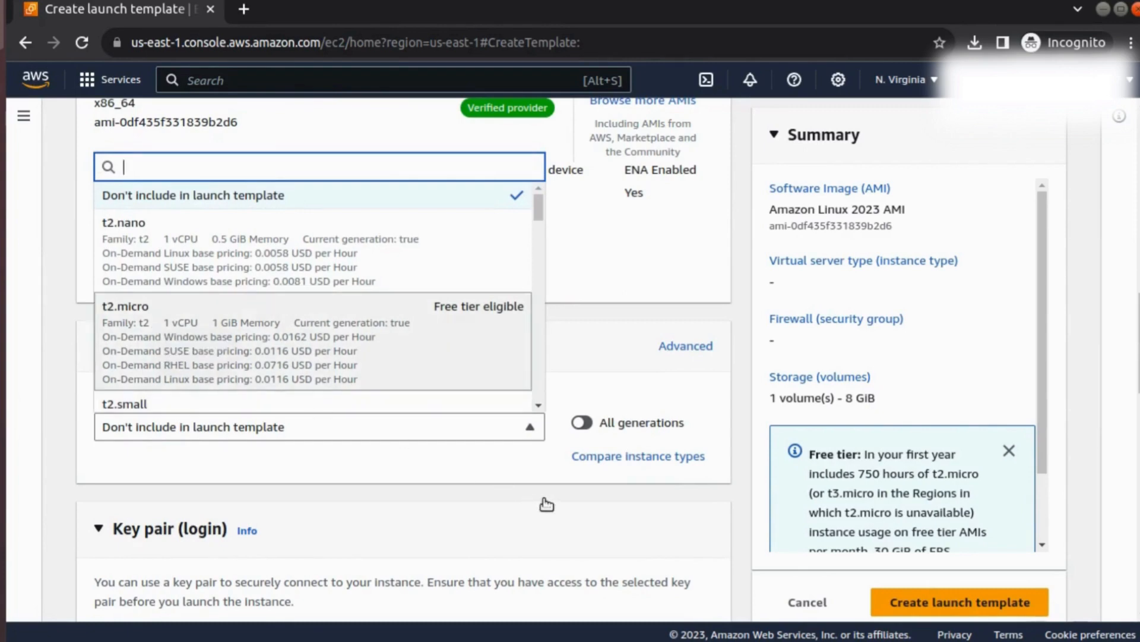
# Step: Create the VM_template launch template with its remaining network and storage settings left at their defaults
pyautogui.scroll(-5, 636, 542)
pyautogui.scroll(-10, 635, 542)
pyautogui.scroll(-4, 636, 543)
pyautogui.click(962, 567)
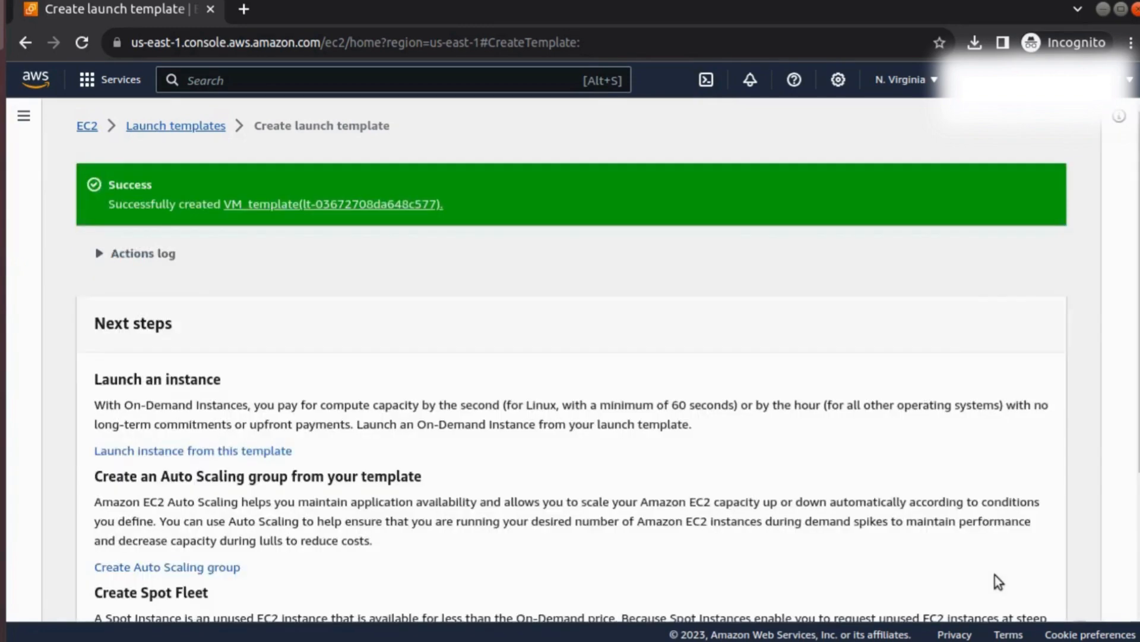
# Step: Open the list of launch templates and start launching an instance from VM_template
pyautogui.scroll(-3, 995, 575)
pyautogui.click(995, 593)
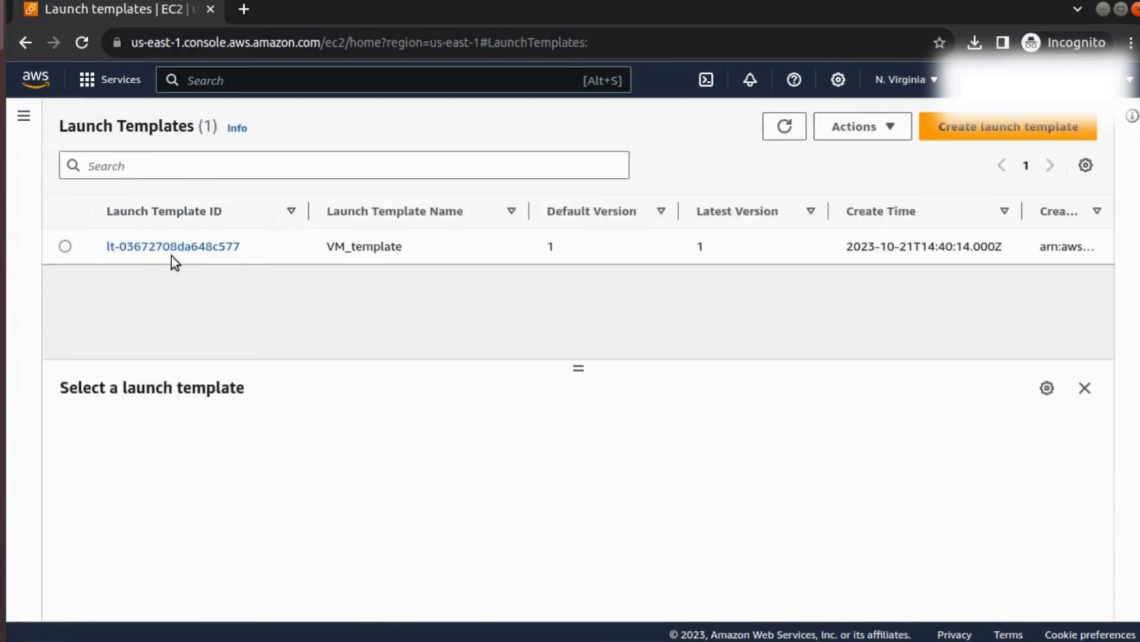
pyautogui.click(878, 137)
pyautogui.click(853, 135)
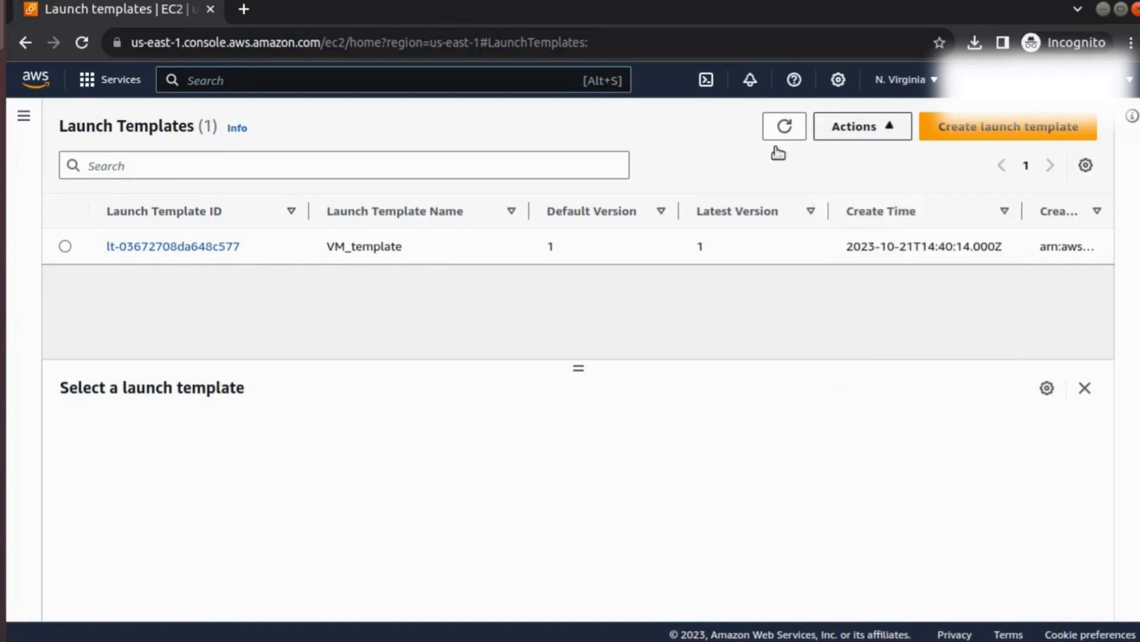
pyautogui.click(65, 246)
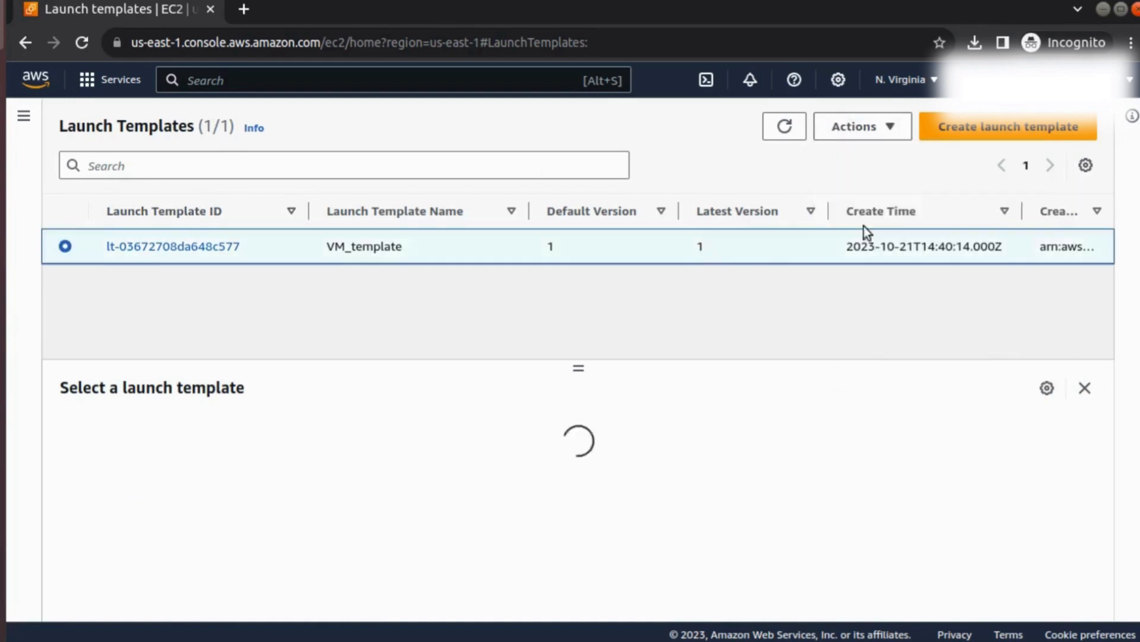
pyautogui.click(888, 132)
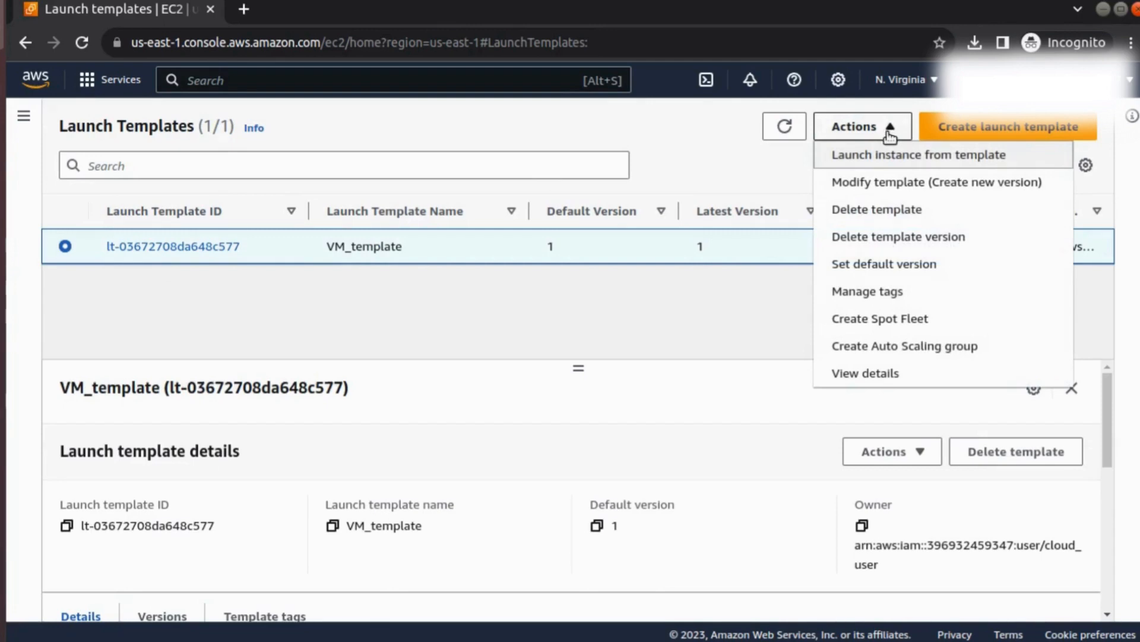
pyautogui.click(912, 158)
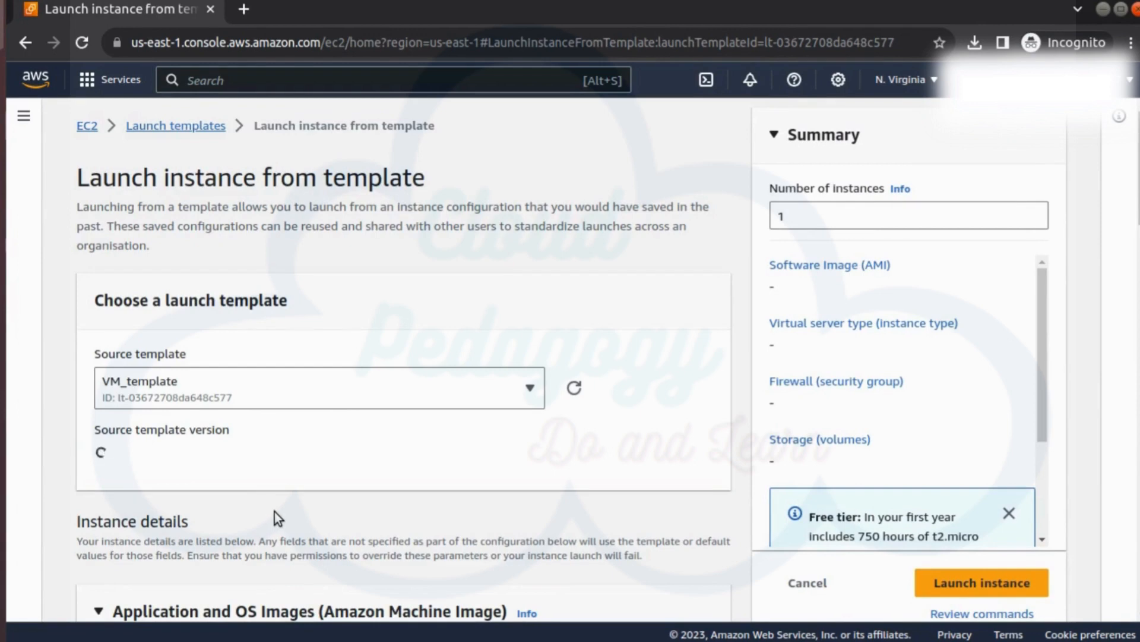
# Step: Review the settings taken from the template's default version and launch 1 instance from it
pyautogui.scroll(-10, 275, 512)
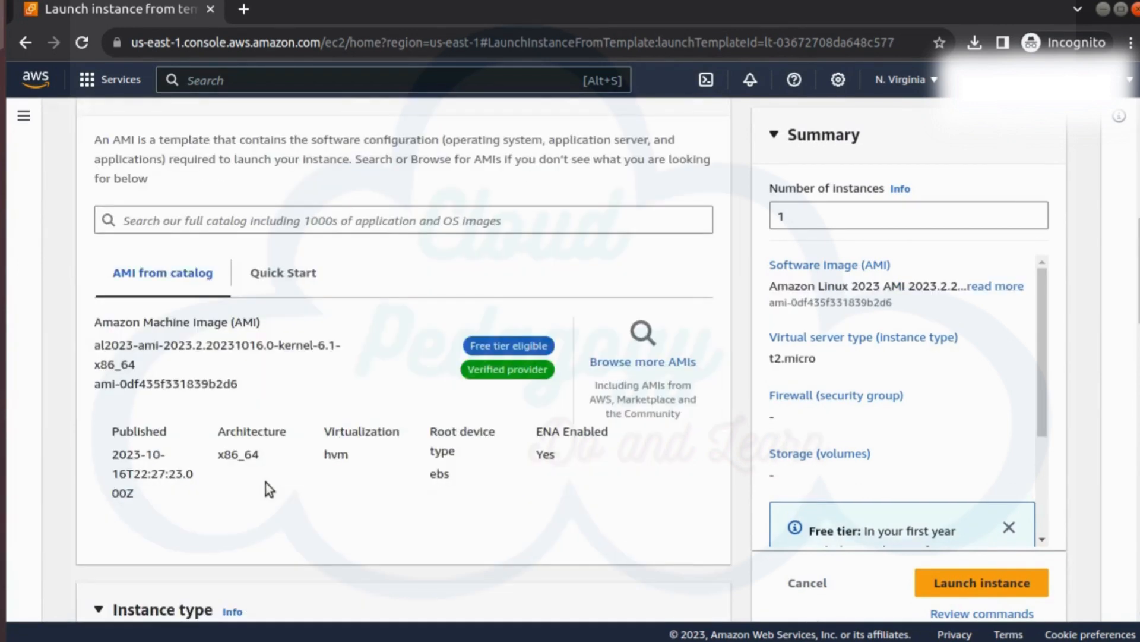
pyautogui.scroll(-10, 265, 482)
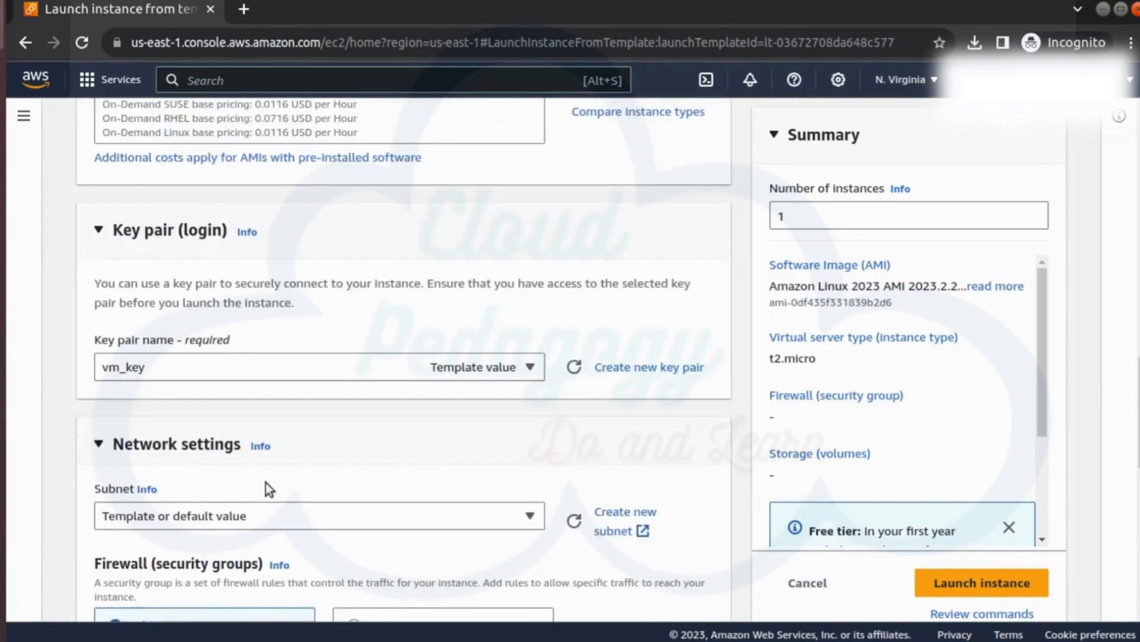
pyautogui.scroll(-5, 266, 482)
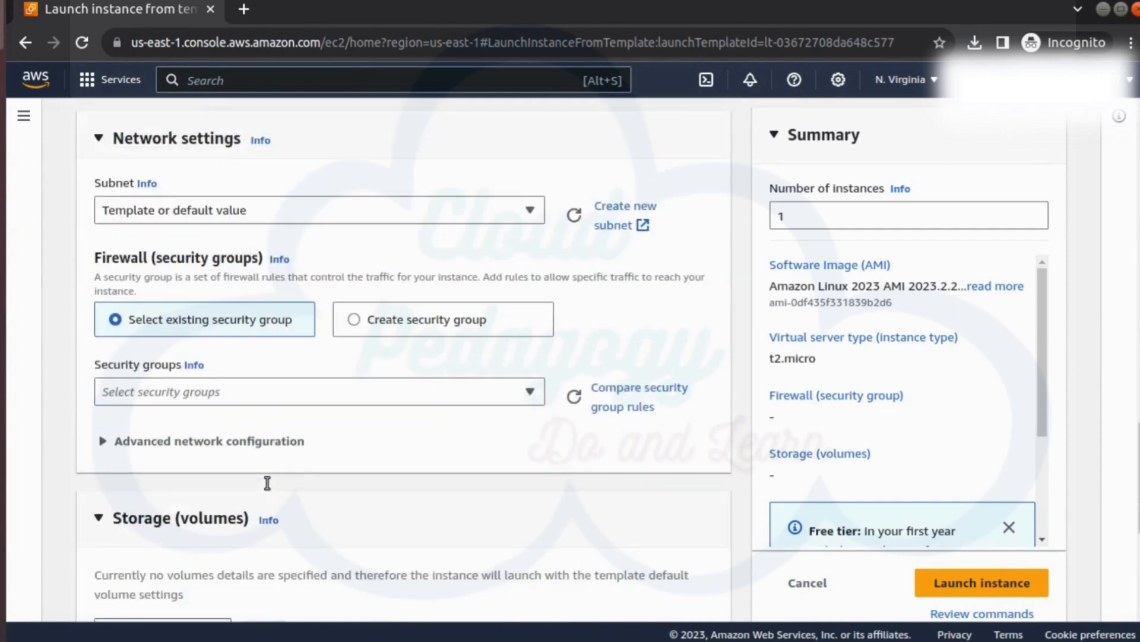
pyautogui.scroll(-1, 268, 483)
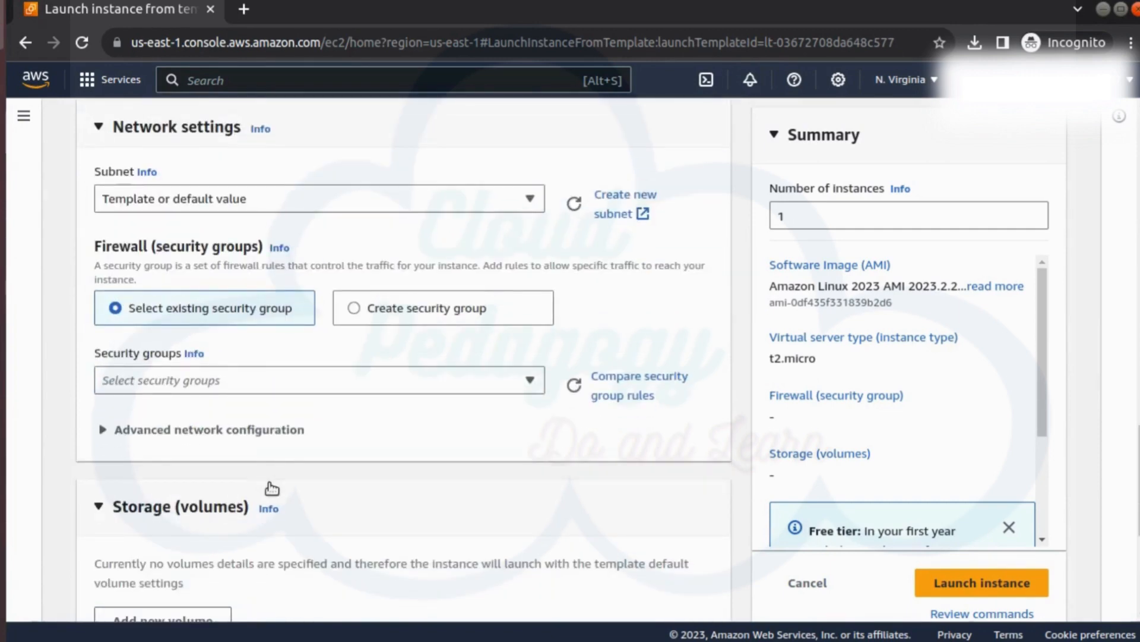
pyautogui.scroll(-5, 269, 483)
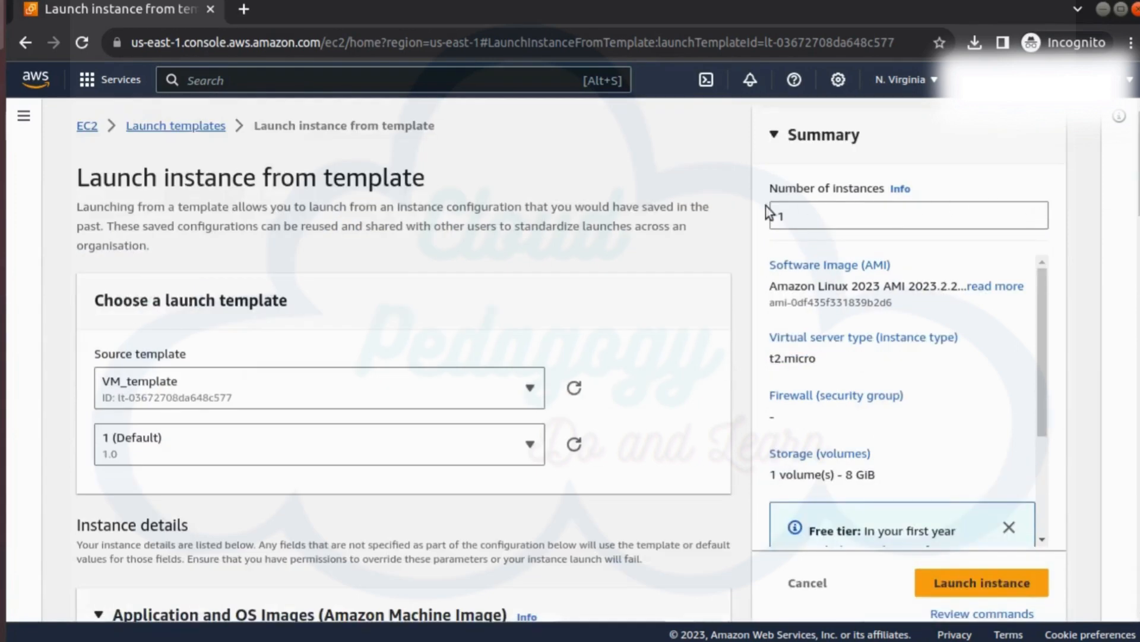
pyautogui.click(795, 216)
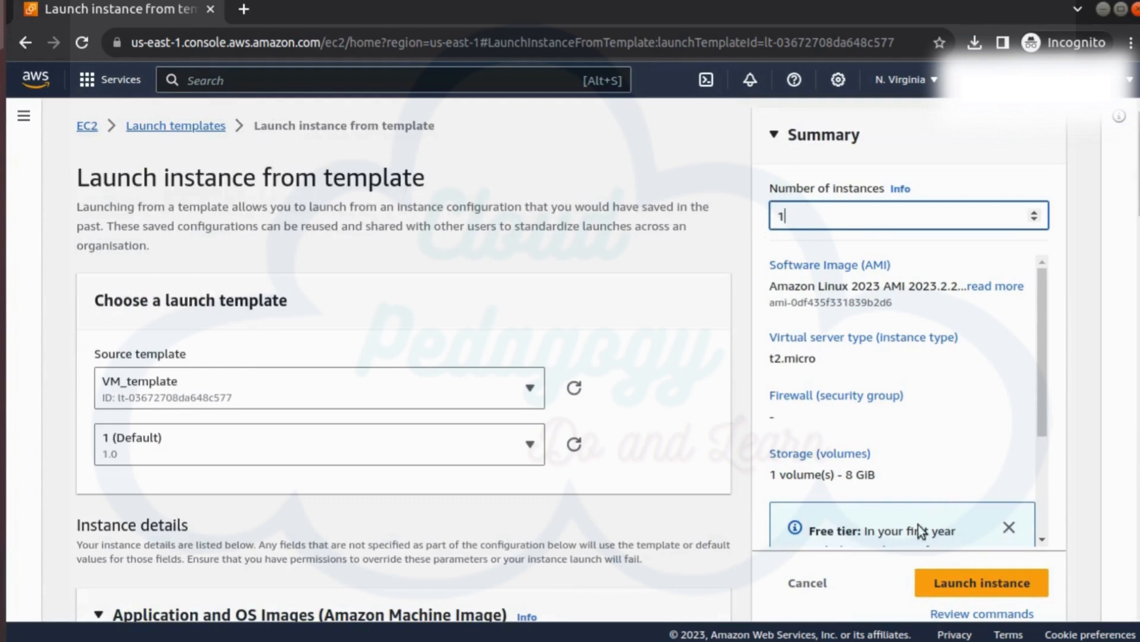
pyautogui.click(992, 585)
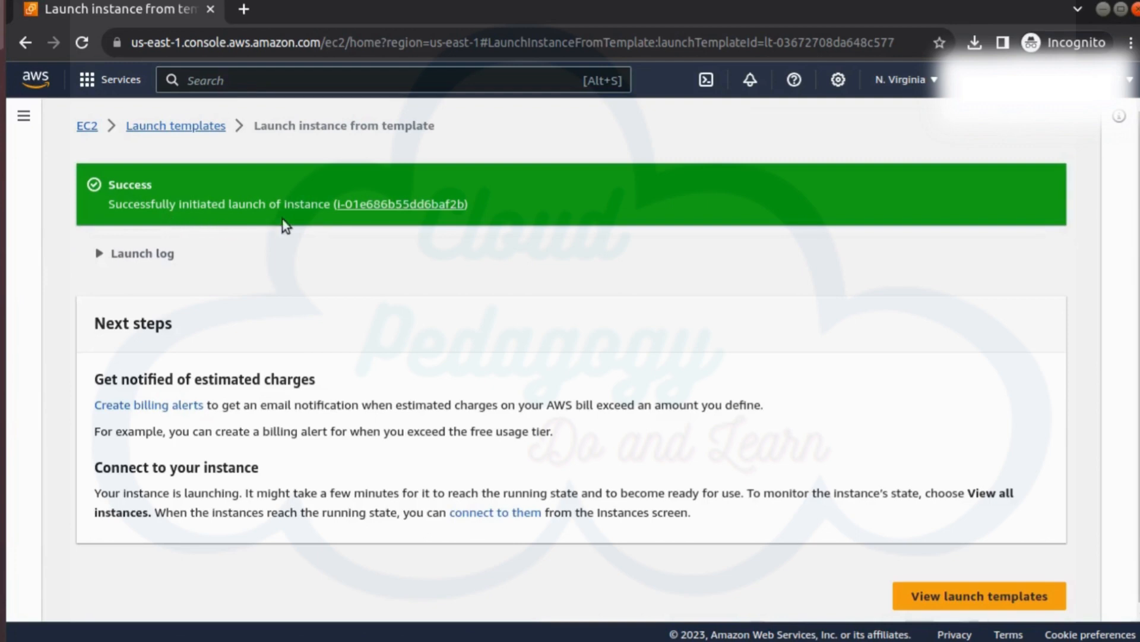
# Step: Open the list of all EC2 instances and refresh it to check the state of the instance launched from the template
pyautogui.click(934, 602)
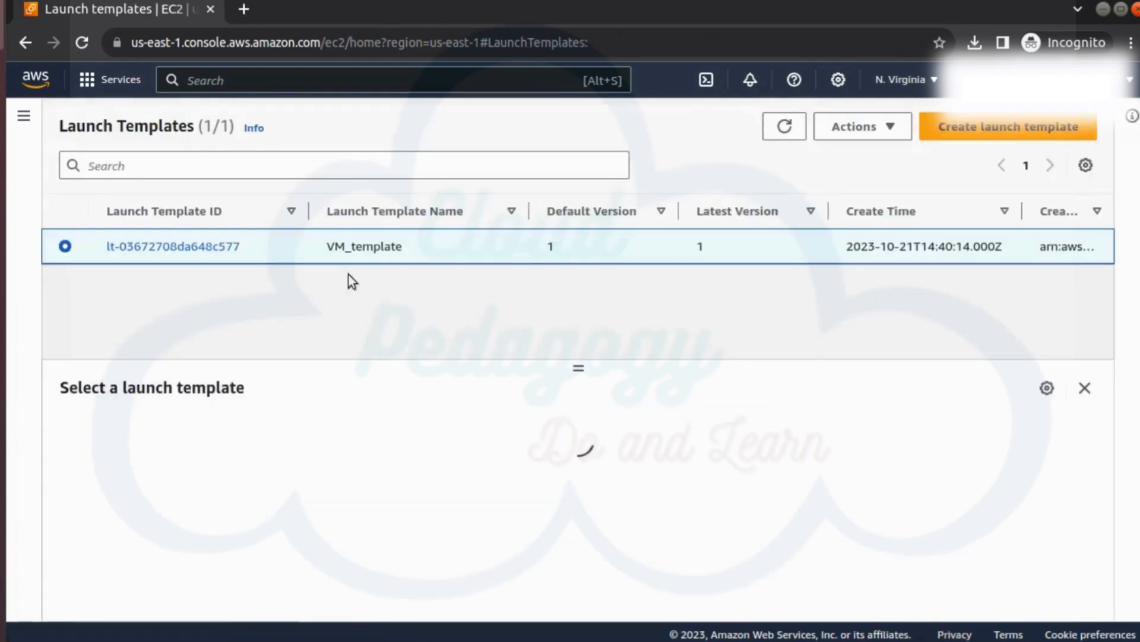
pyautogui.click(24, 123)
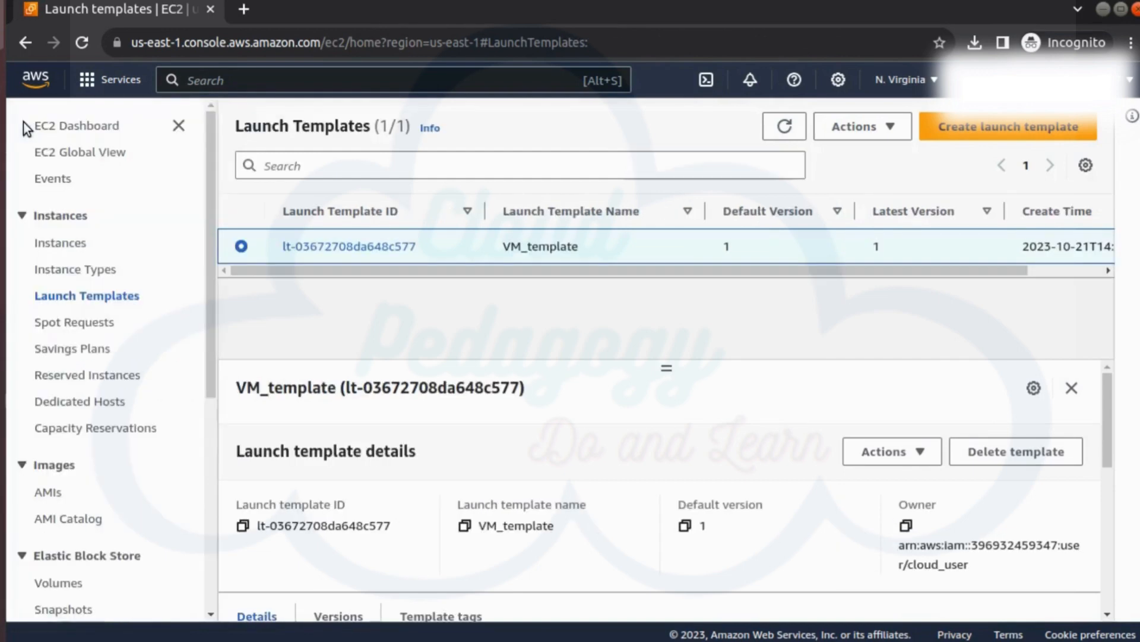
pyautogui.click(72, 244)
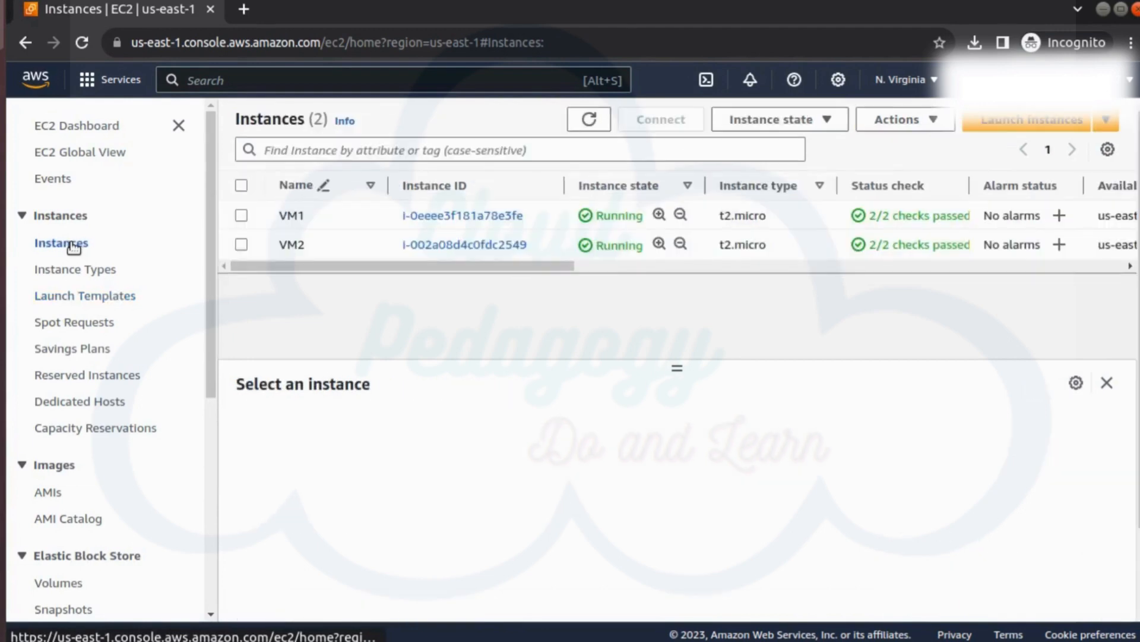
pyautogui.click(589, 122)
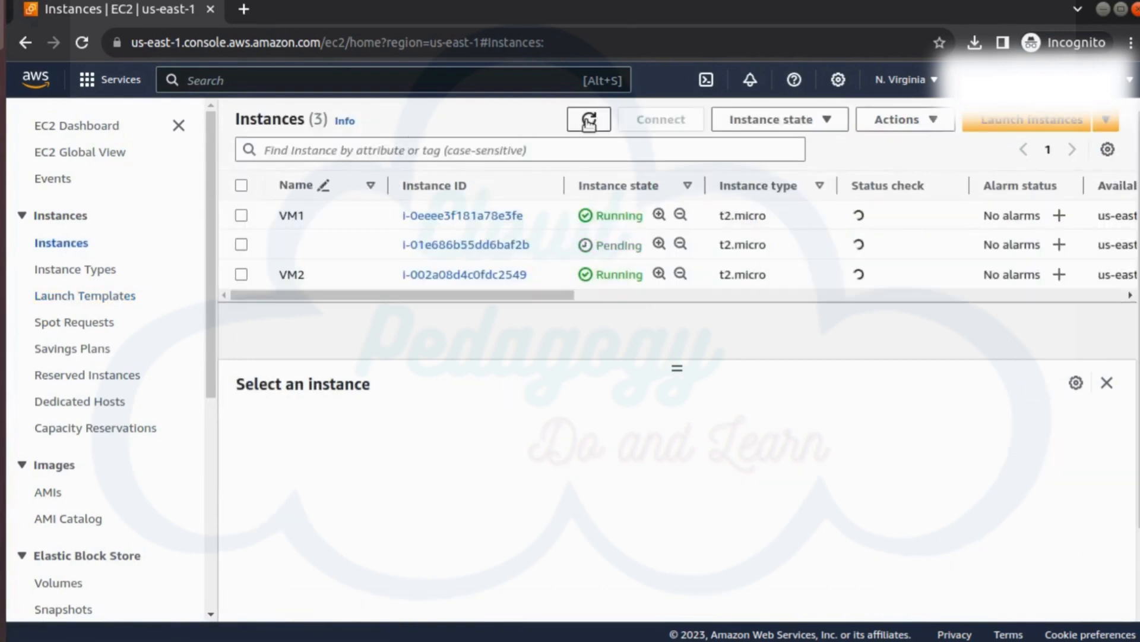
pyautogui.click(590, 120)
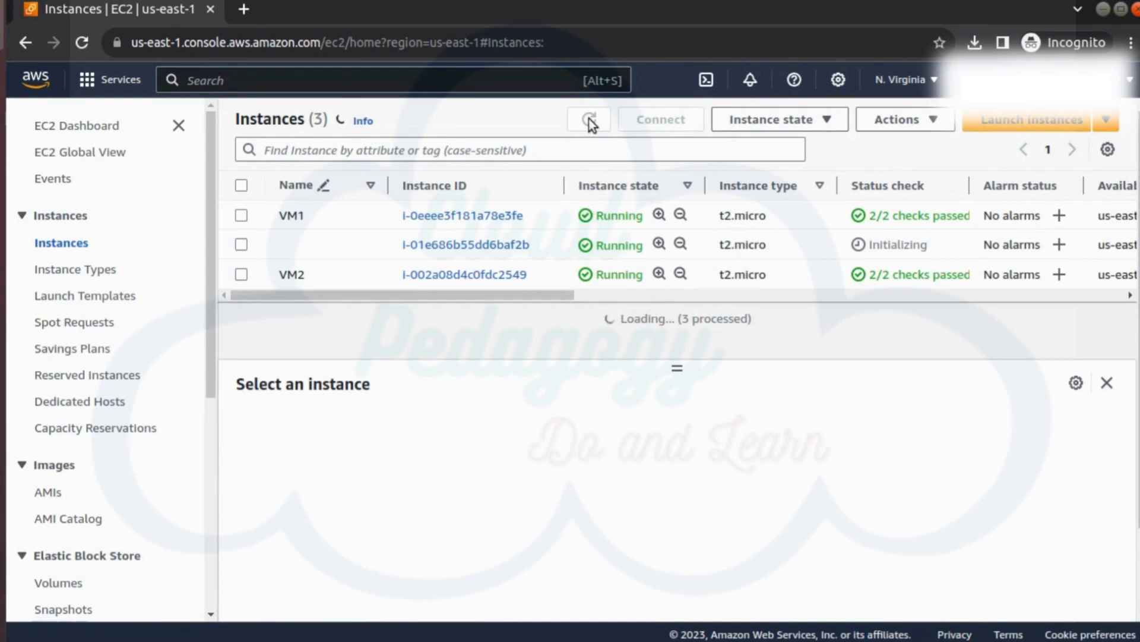